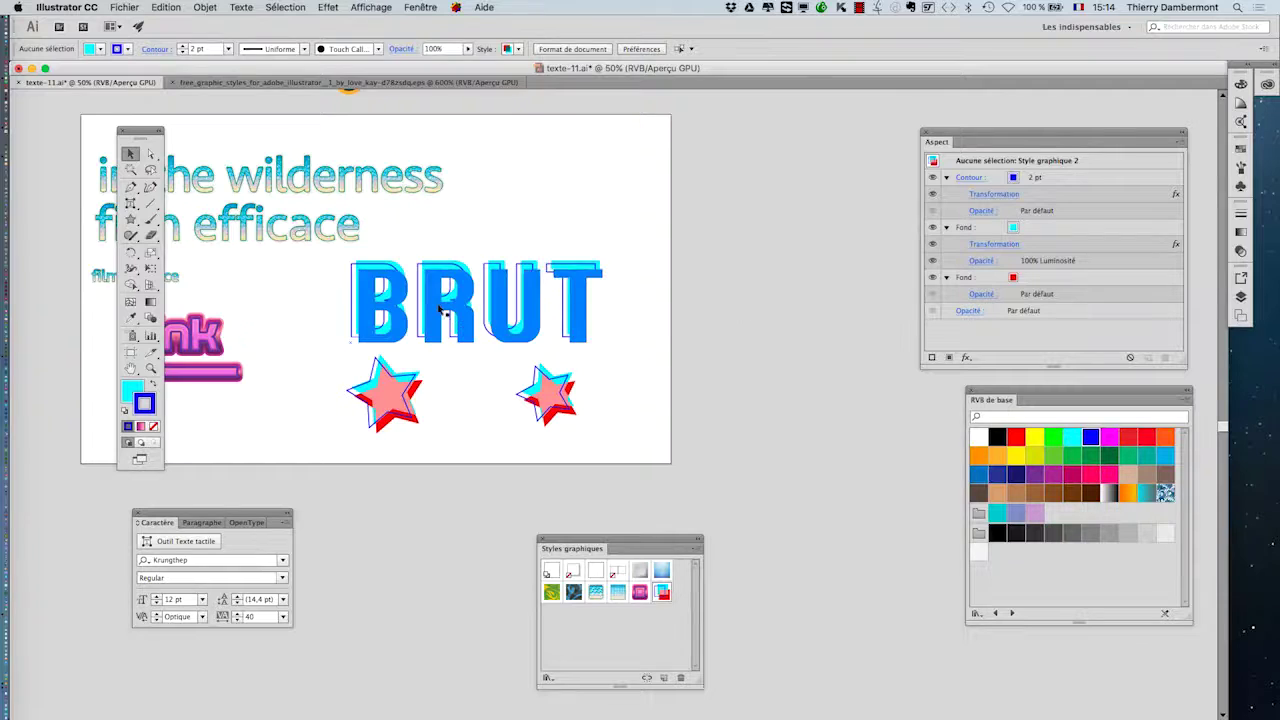
# Step: Zoom in on BRUT and move the Character panel beside the word
pyautogui.scroll(2, 440, 310)
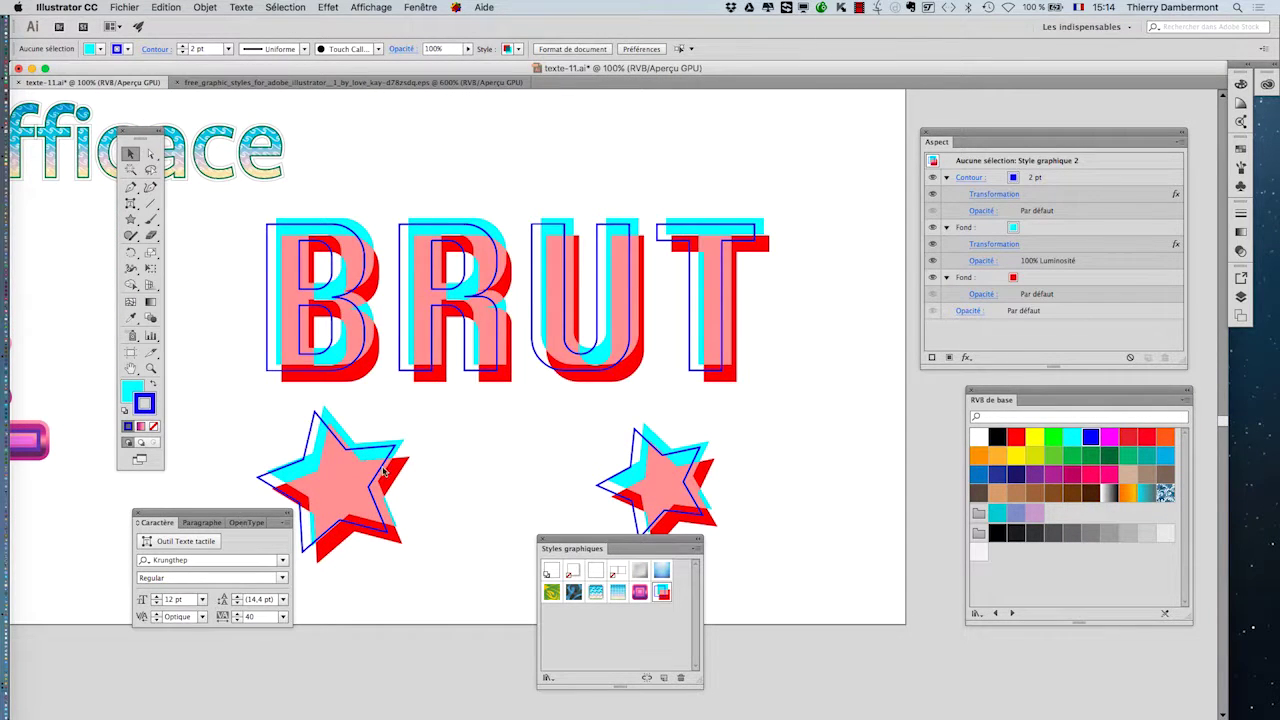
pyautogui.moveTo(262, 511); pyautogui.dragTo(848, 306)
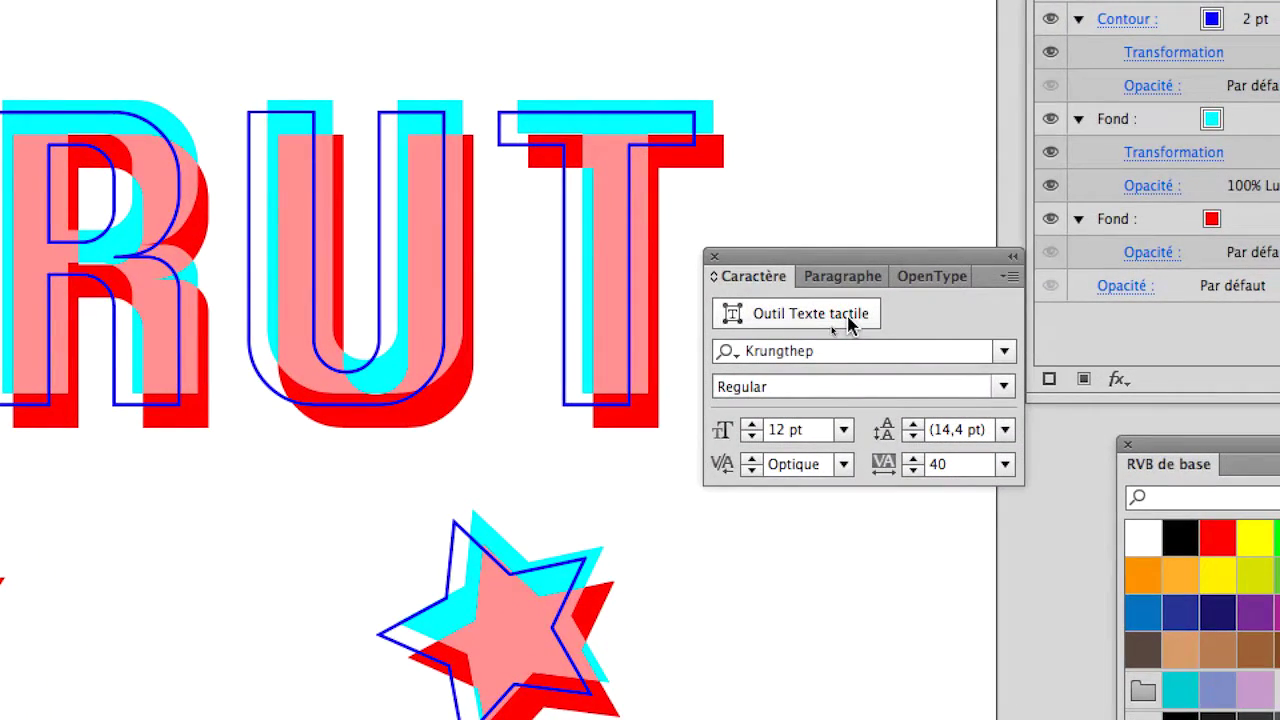
# Step: Raise the R of BRUT above the baseline and tilt it about 13 degrees
pyautogui.click(848, 325)
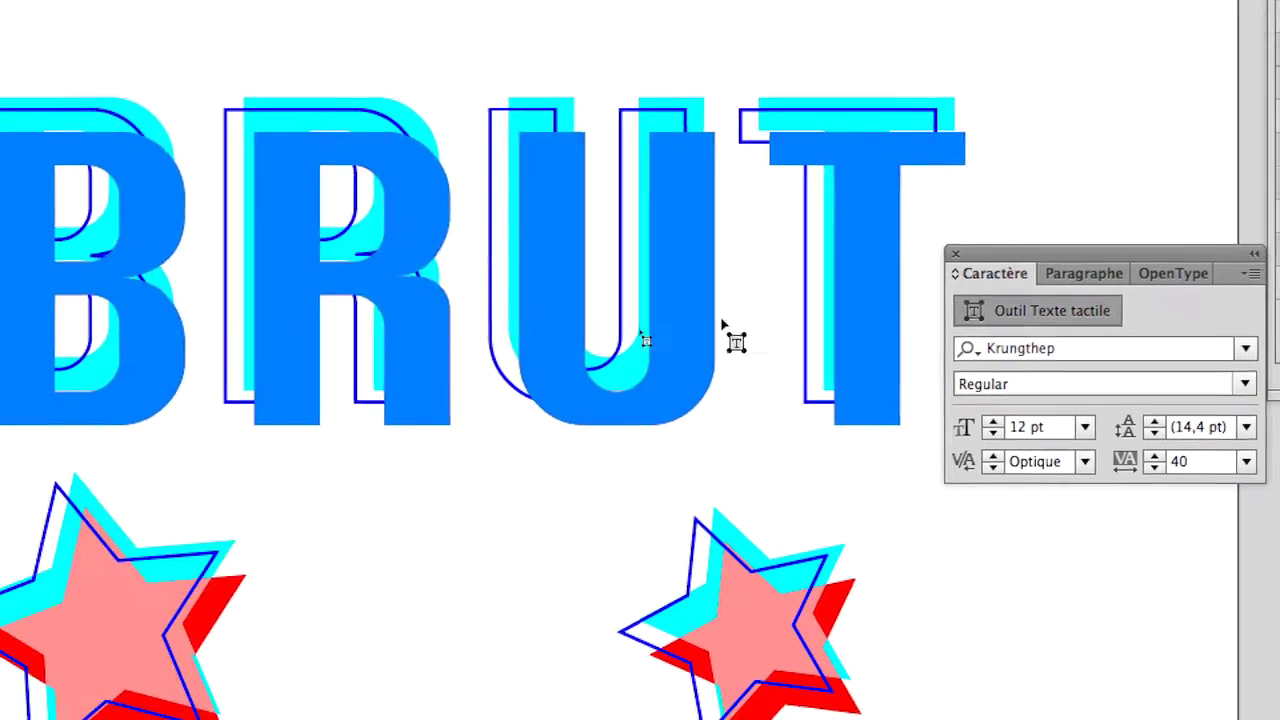
pyautogui.click(660, 327)
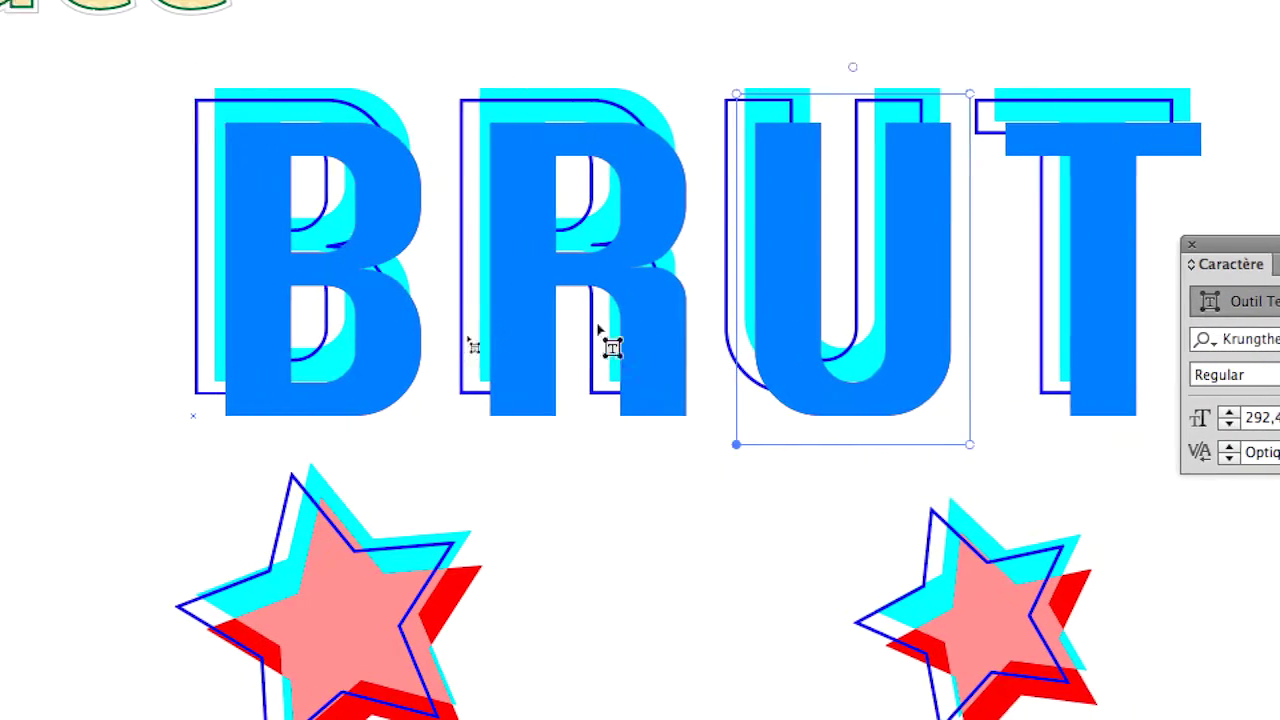
pyautogui.click(480, 335)
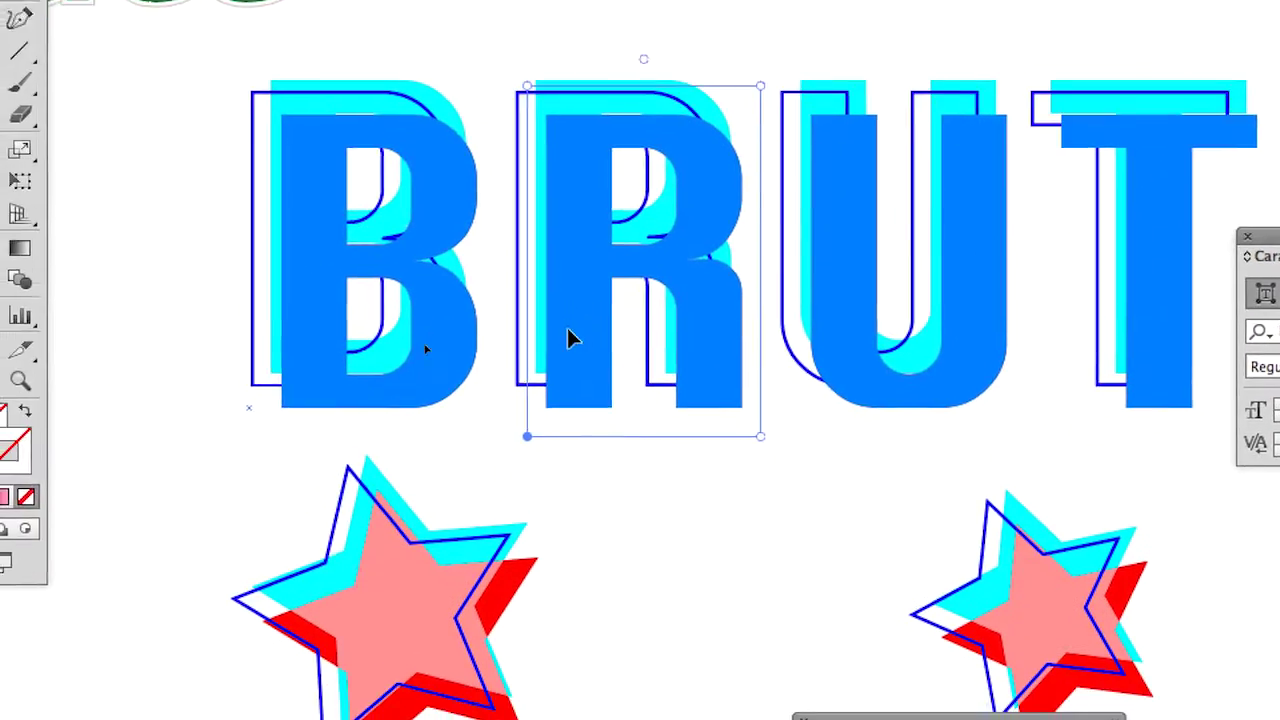
pyautogui.moveTo(567, 338); pyautogui.dragTo(567, 313)
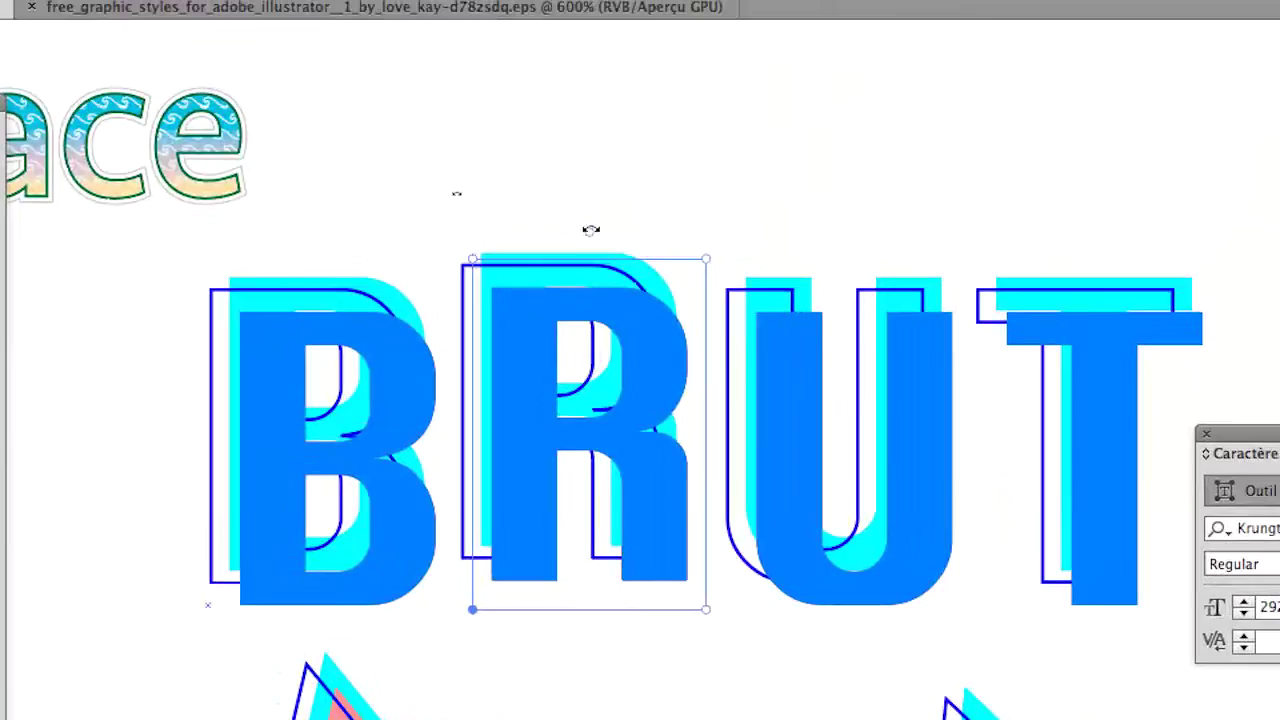
pyautogui.moveTo(594, 224)
pyautogui.mouseDown()
pyautogui.moveTo(576, 231)
pyautogui.moveTo(608, 229)
pyautogui.mouseUp()
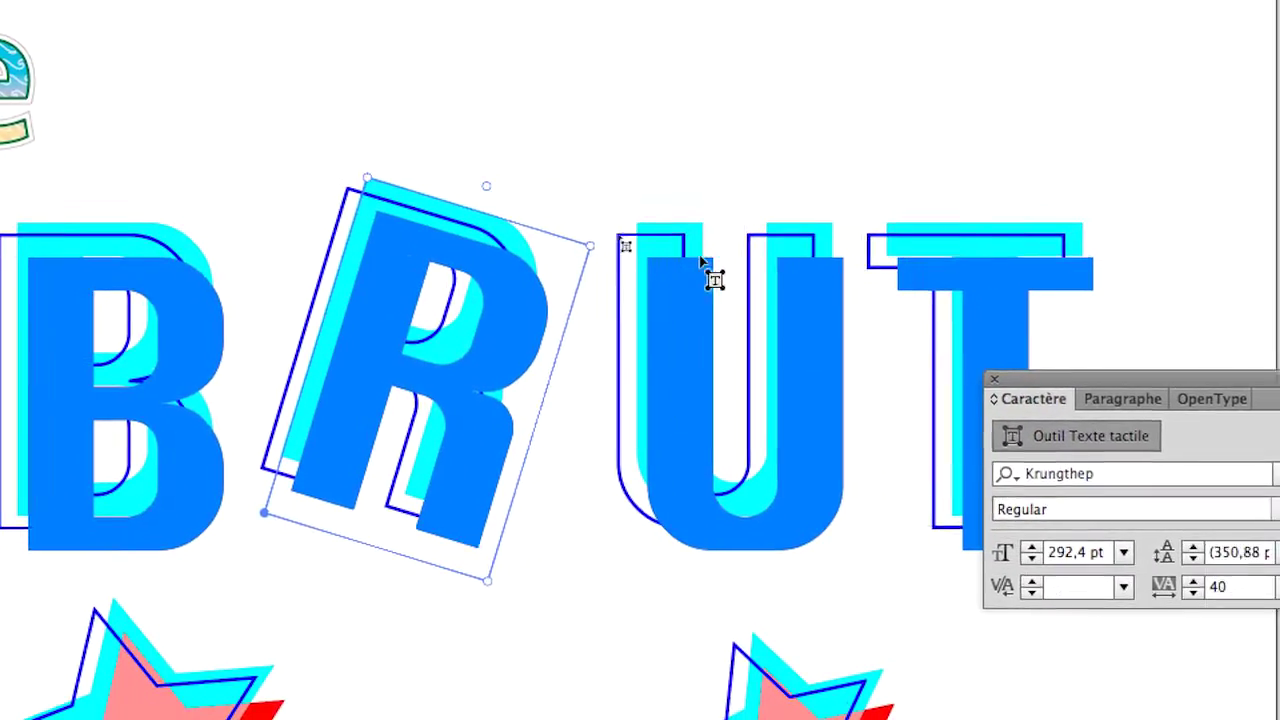
# Step: Rotate the U about 12.6°, the B slightly counter-clockwise, and the T about -2.5°
pyautogui.click(712, 278)
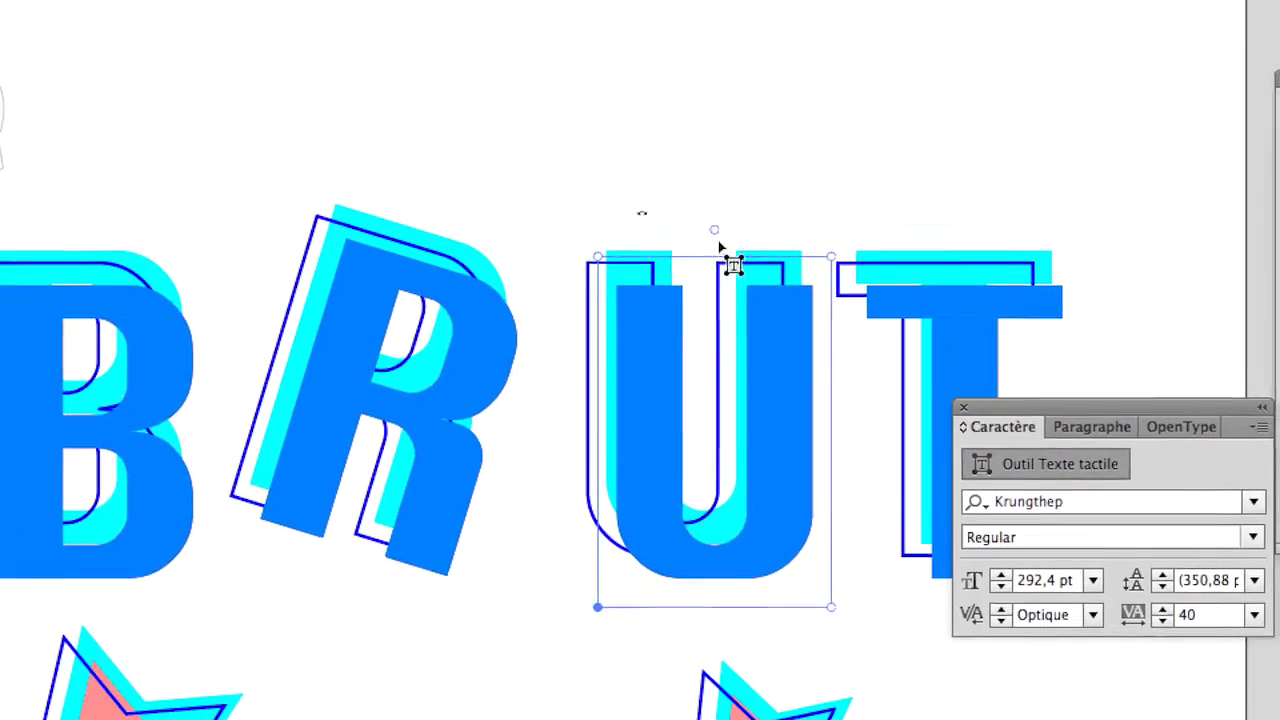
pyautogui.moveTo(640, 212)
pyautogui.mouseDown()
pyautogui.moveTo(698, 238)
pyautogui.moveTo(683, 236)
pyautogui.mouseUp()
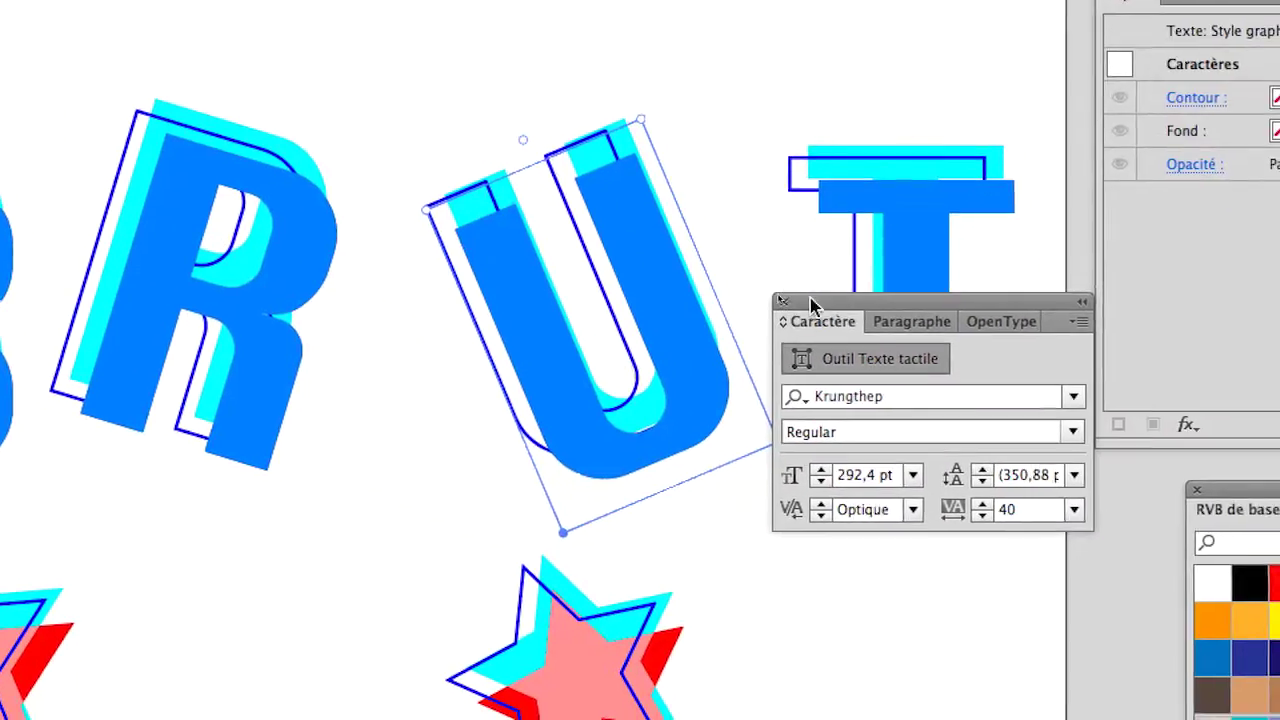
pyautogui.moveTo(811, 297); pyautogui.dragTo(620, 370)
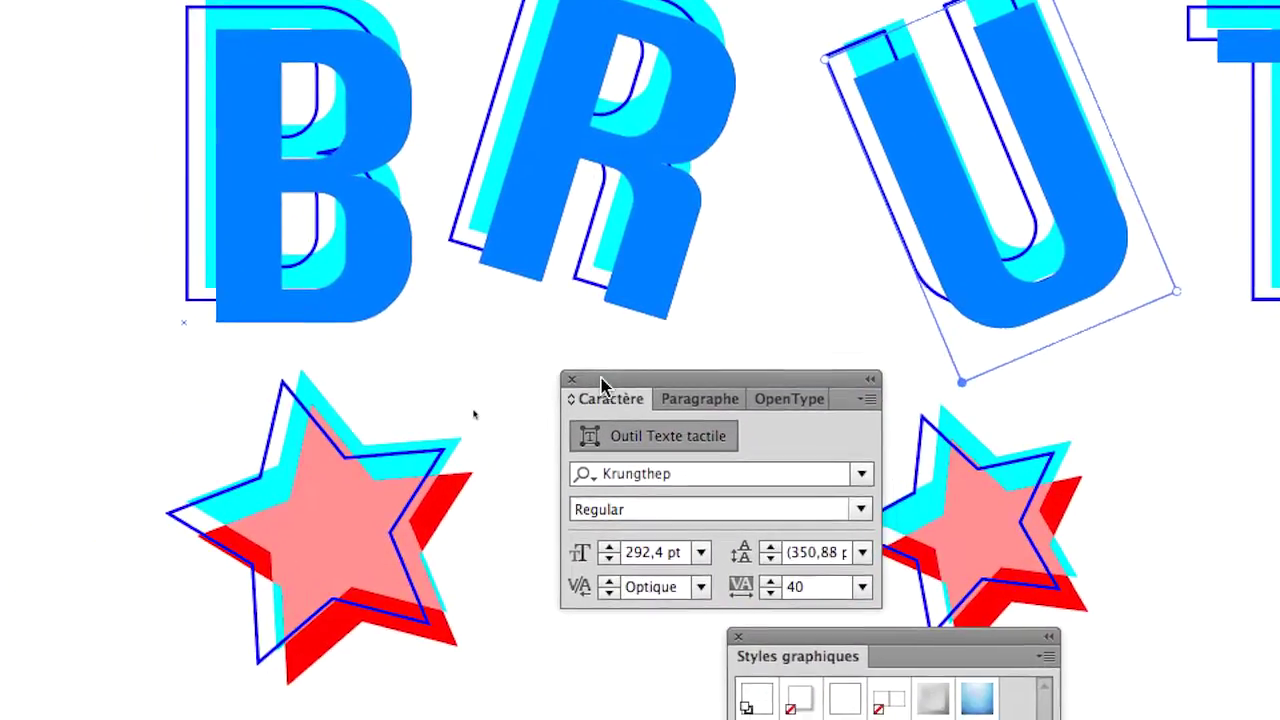
pyautogui.click(372, 330)
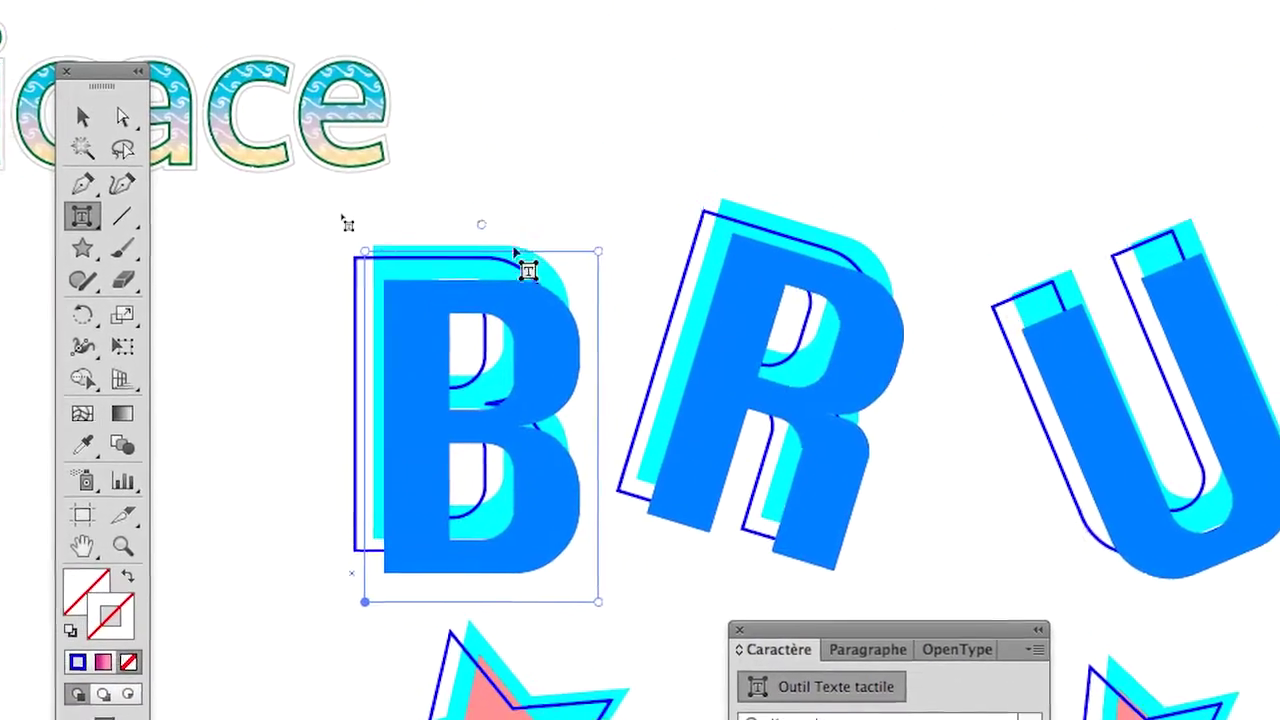
pyautogui.moveTo(503, 240); pyautogui.dragTo(490, 241)
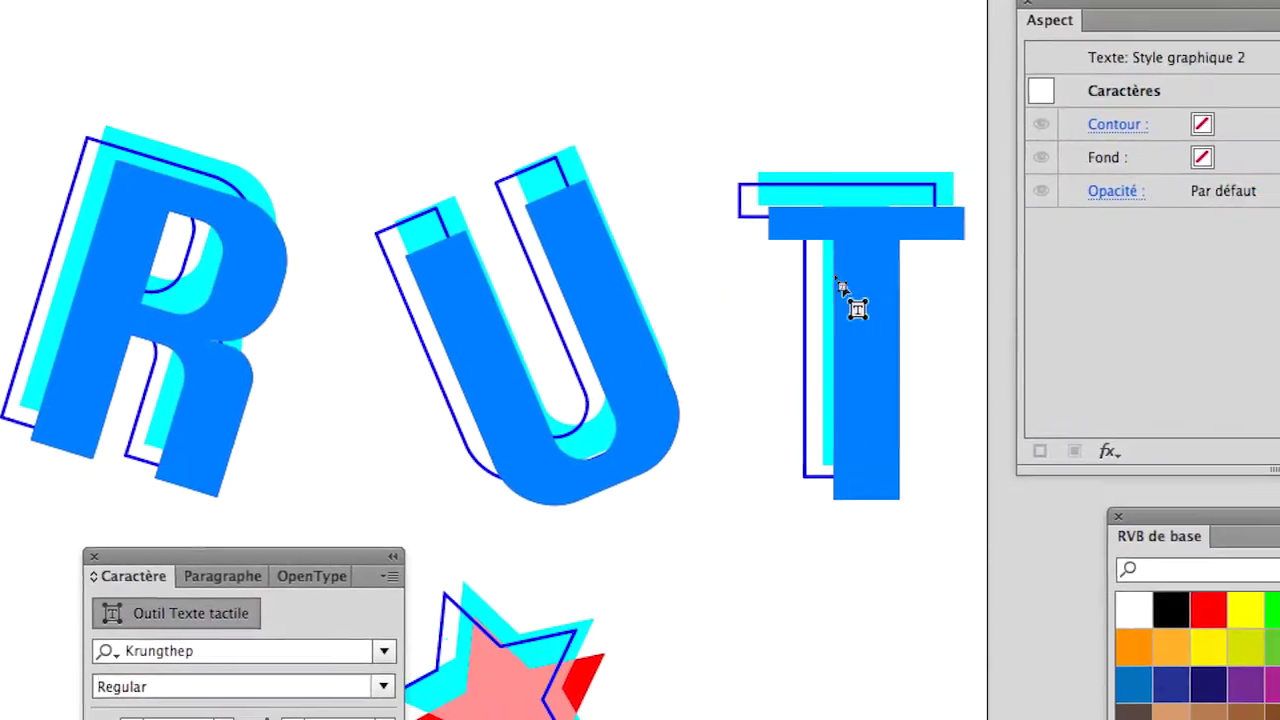
pyautogui.click(825, 300)
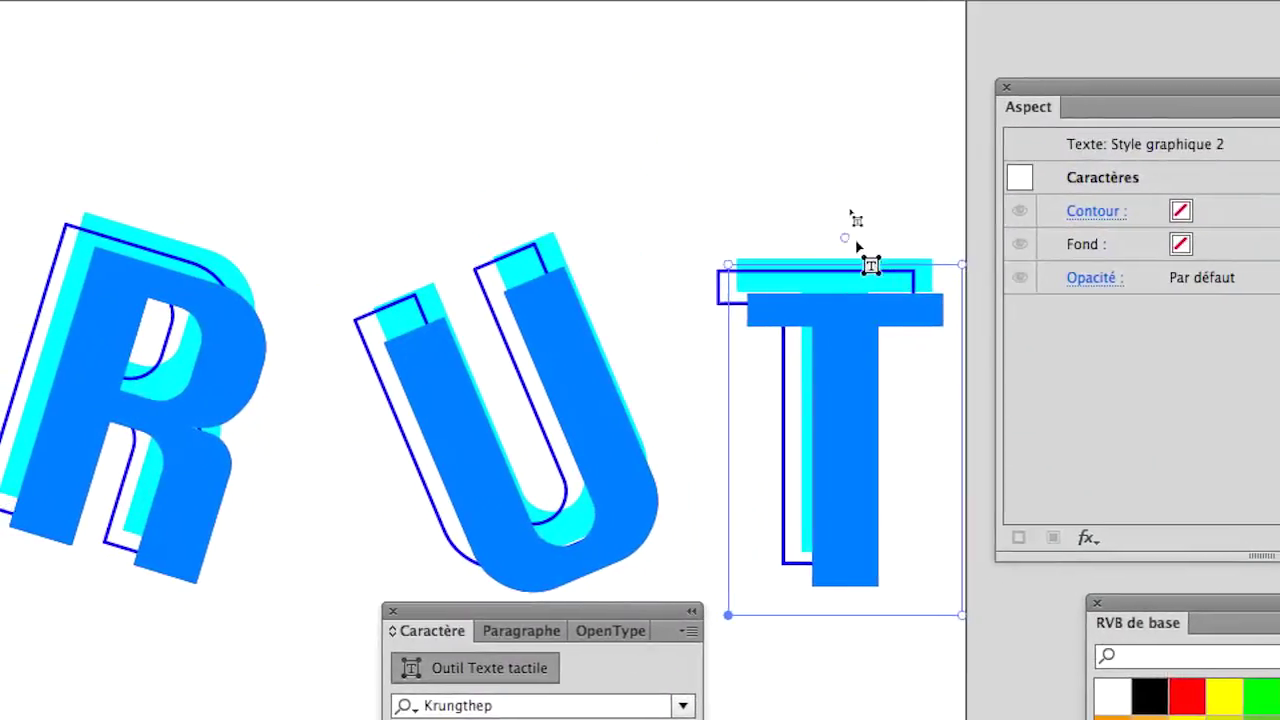
pyautogui.moveTo(857, 222); pyautogui.dragTo(871, 263)
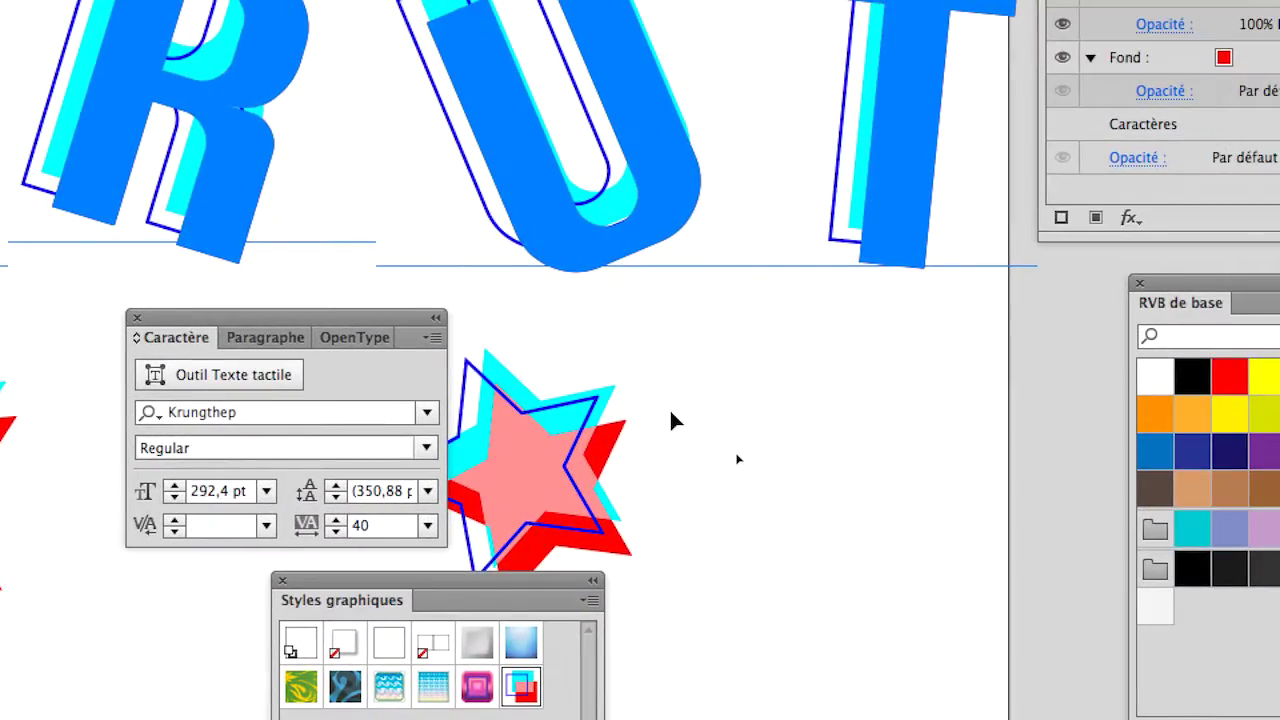
# Step: Nudge BRUT slightly left and type ARNOL with the Type Tool
pyautogui.scroll(-1, 703, 285)
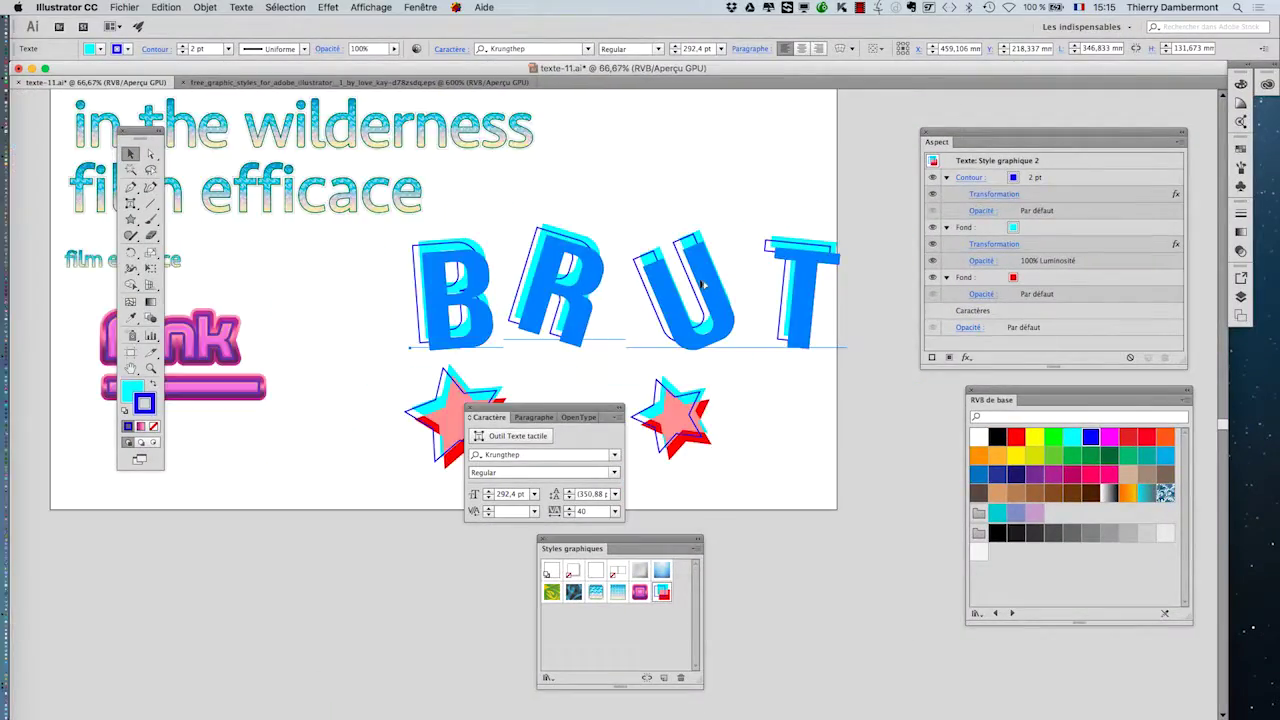
pyautogui.moveTo(718, 323); pyautogui.dragTo(656, 340)
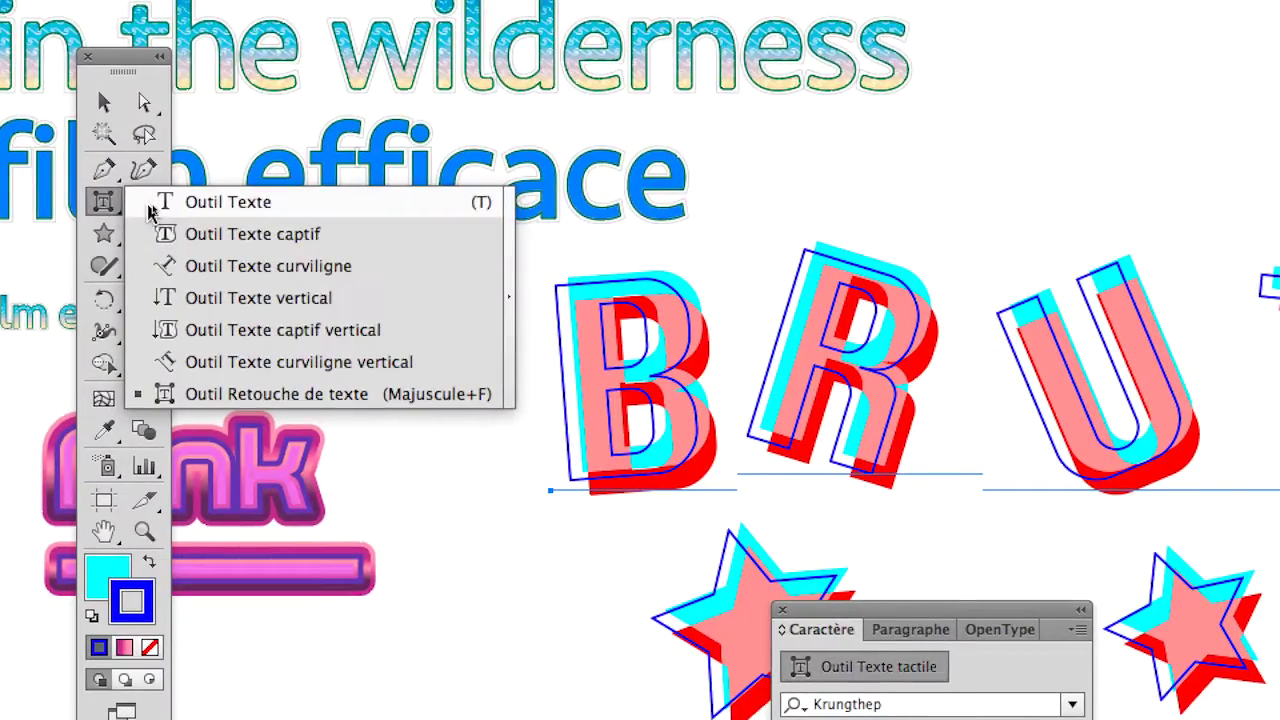
pyautogui.click(185, 203)
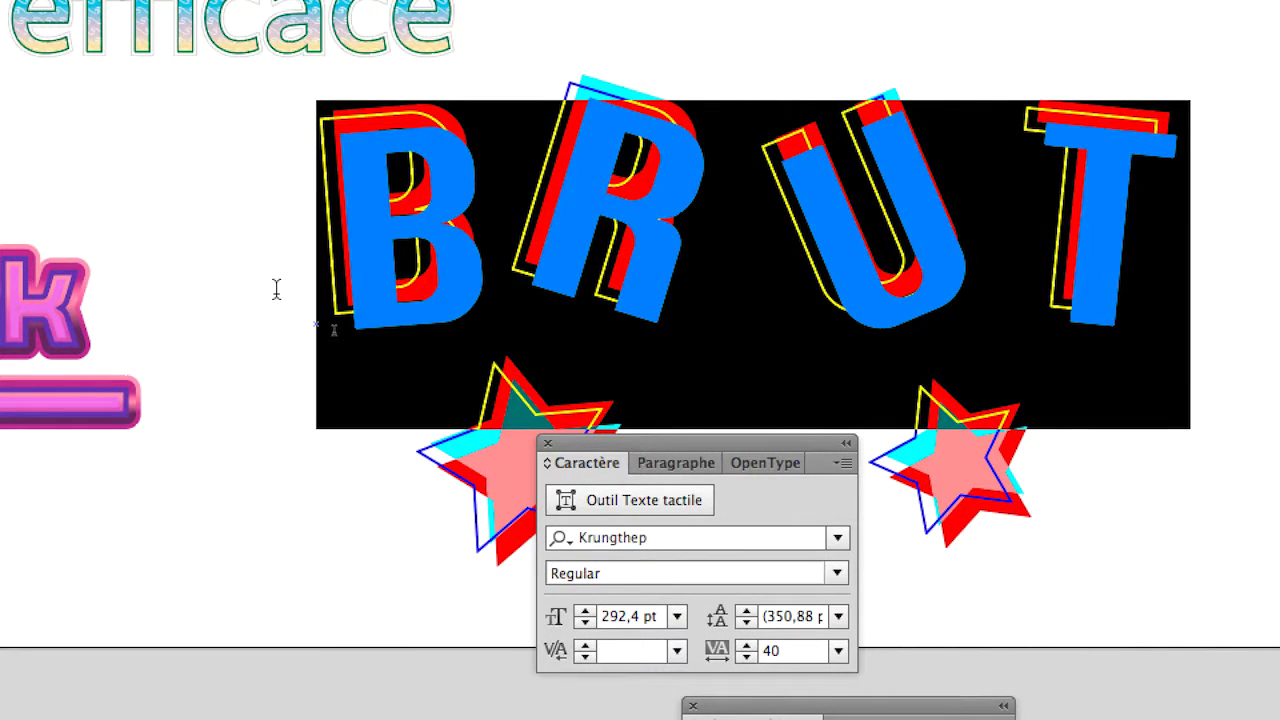
pyautogui.write('ARN')
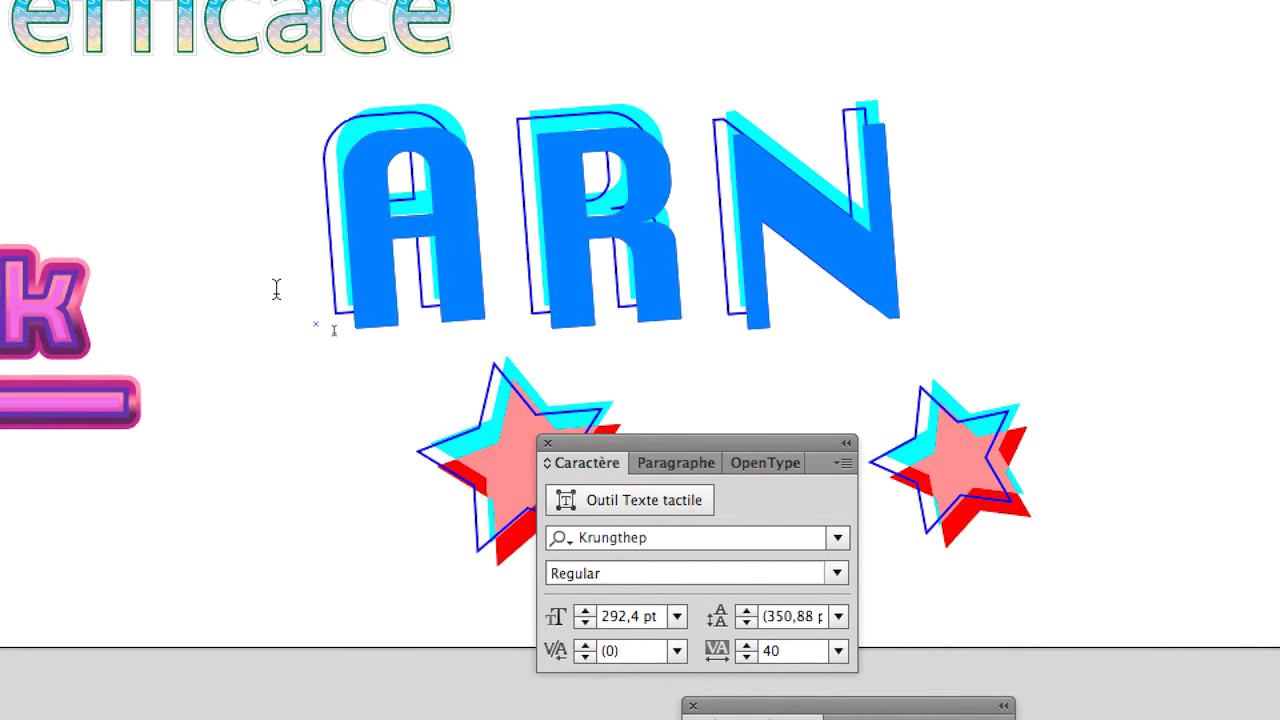
pyautogui.write('OL')
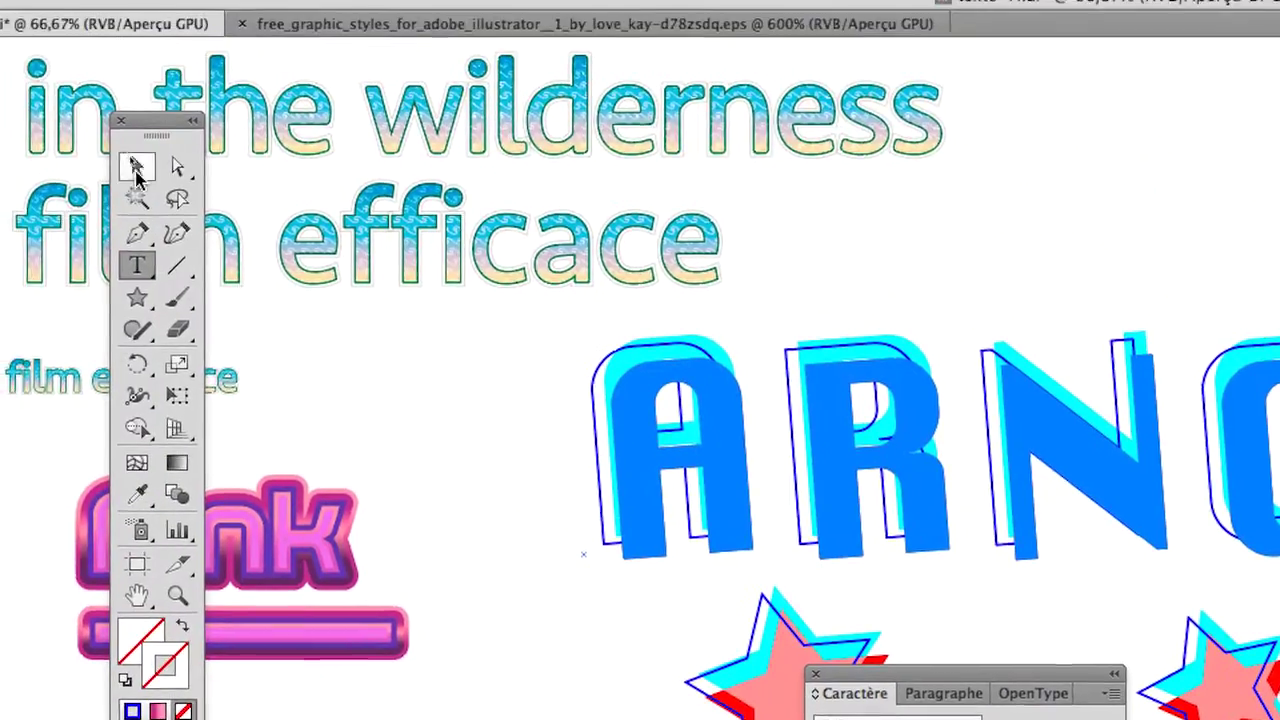
pyautogui.click(122, 155)
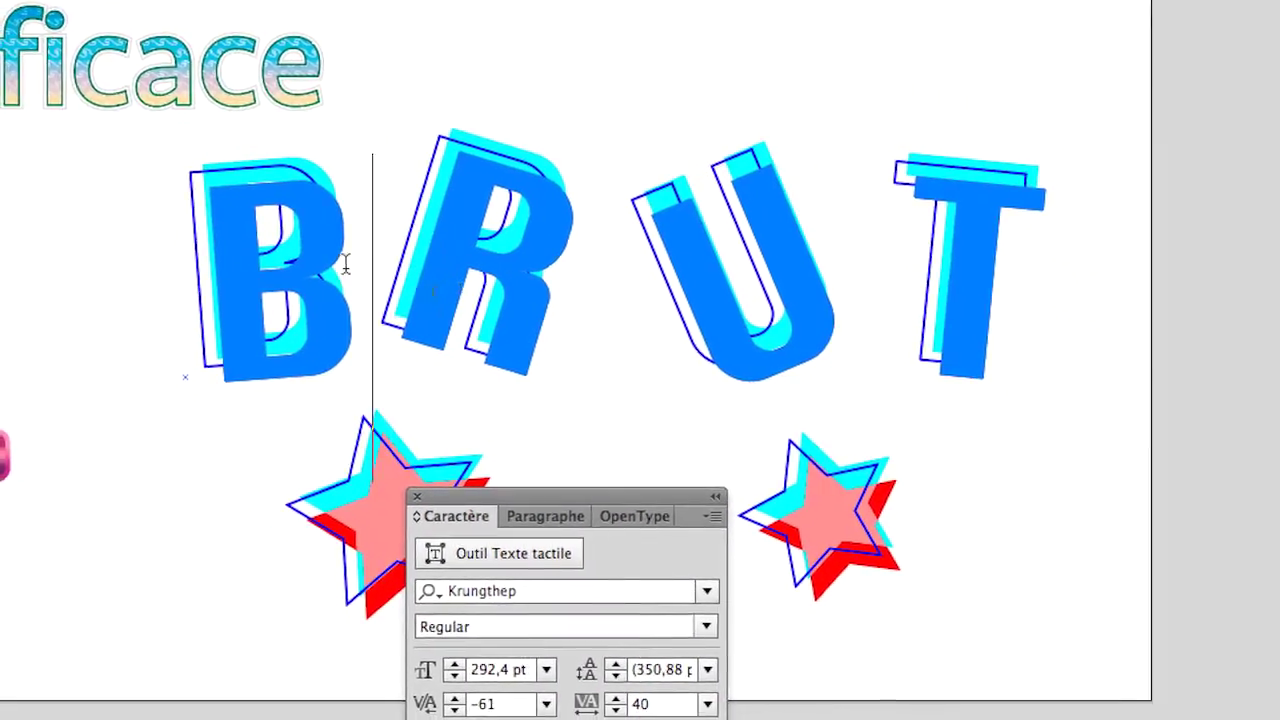
# Step: Replace BRUT's B, U and T with A, N and O, keeping each letter's tilt
pyautogui.write('A')
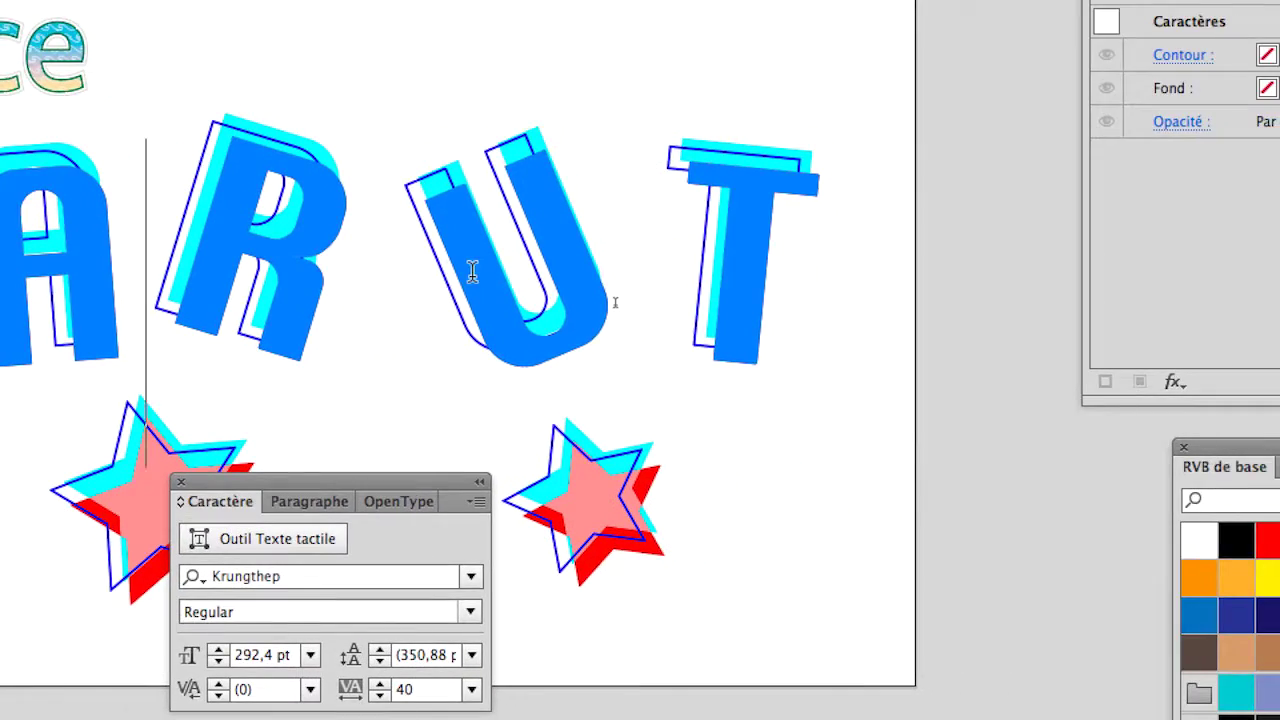
pyautogui.click(472, 270)
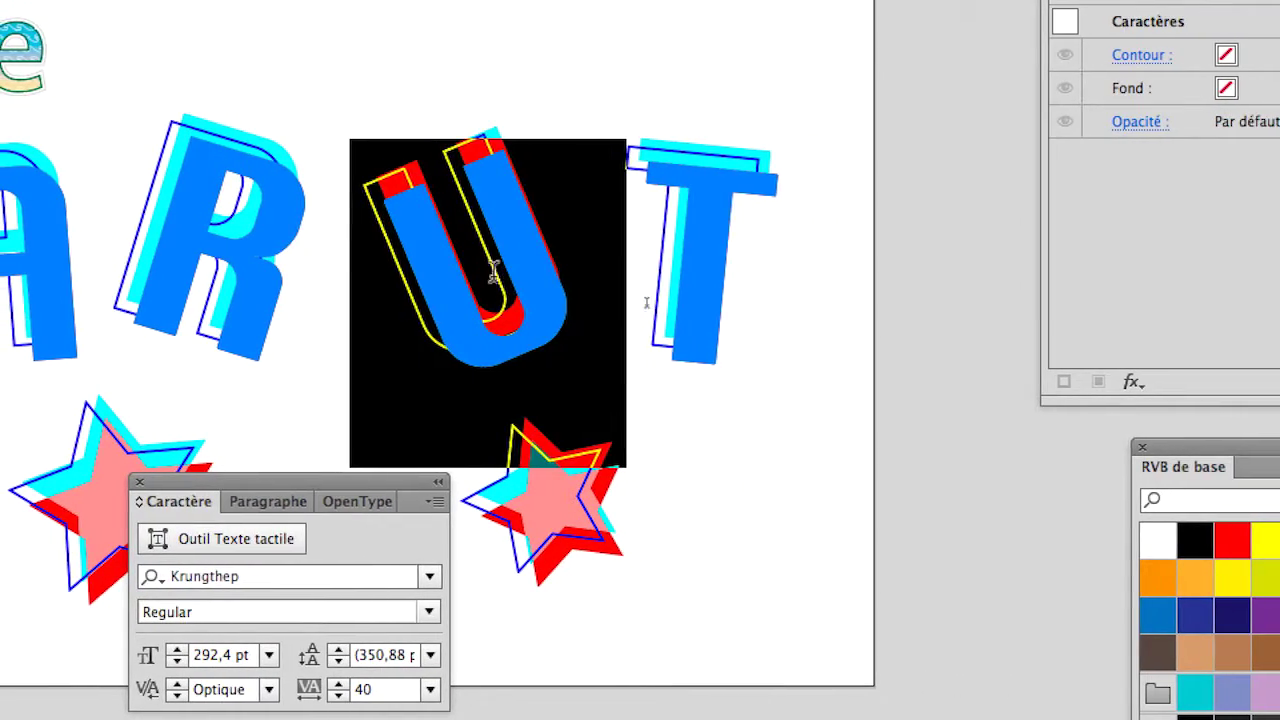
pyautogui.write('N')
pyautogui.click(600, 264)
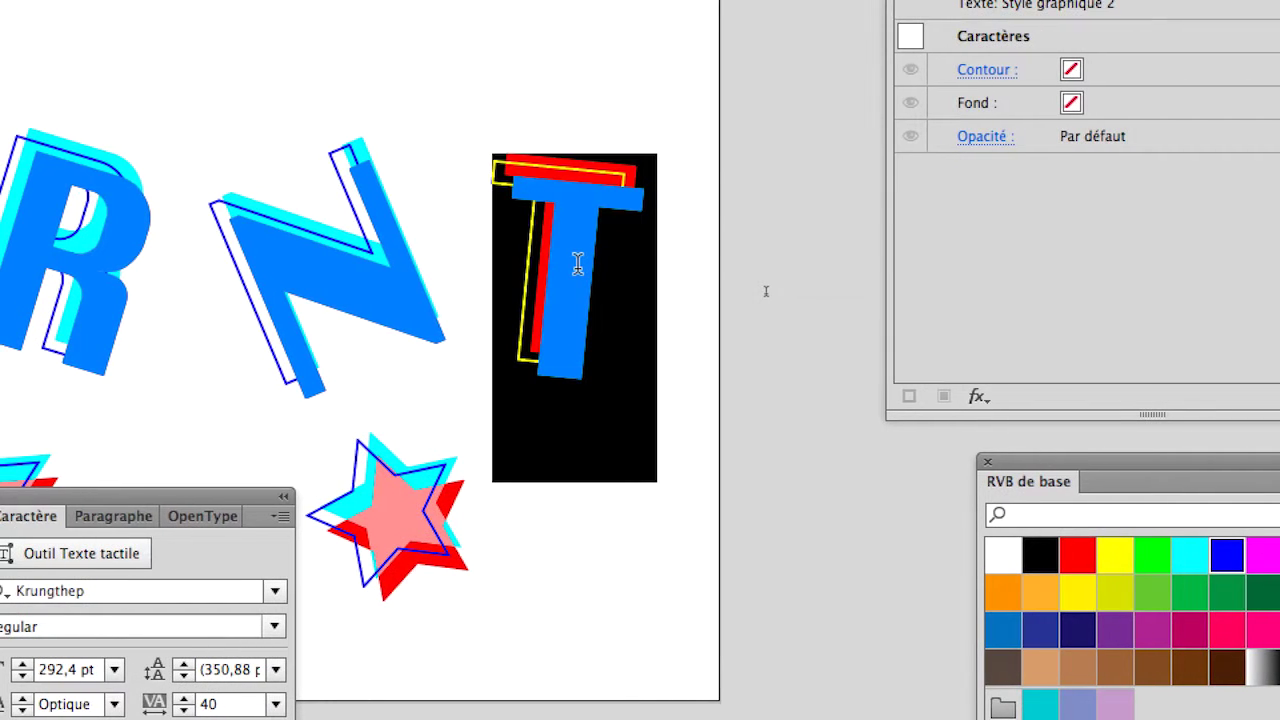
pyautogui.write('OLD')
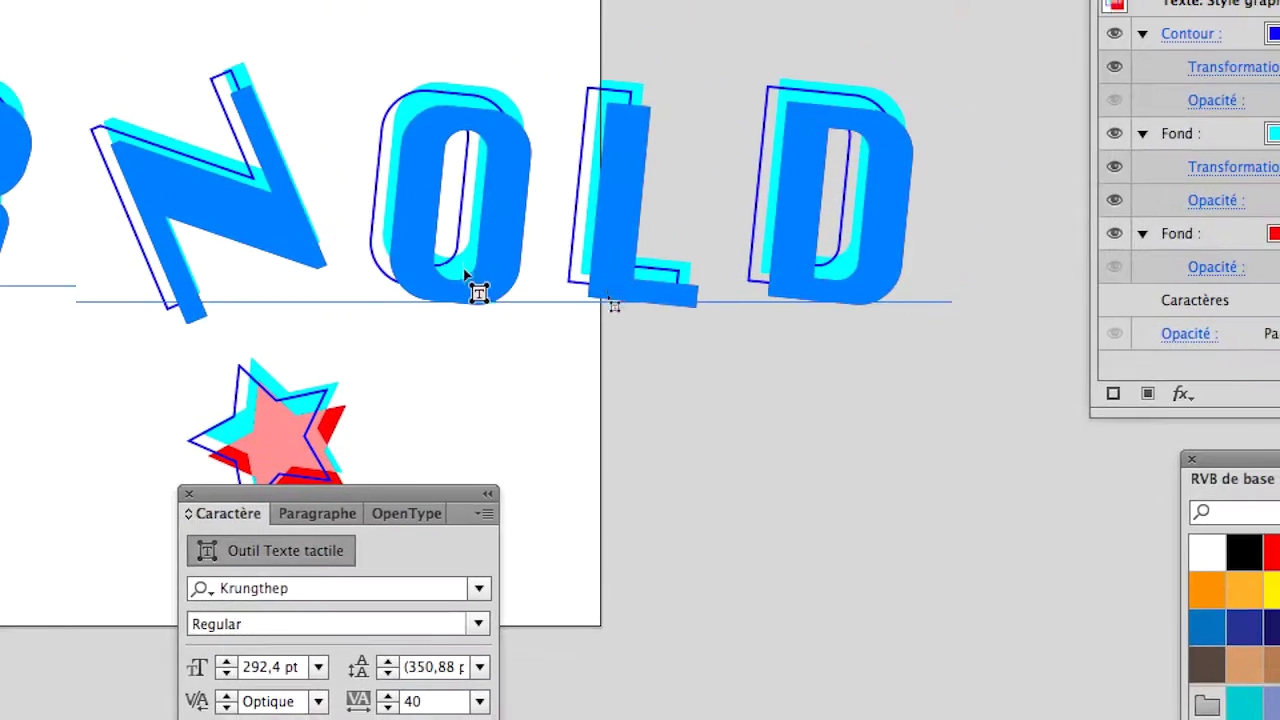
# Step: Tilt the O about 15° counter-clockwise and the L about 3.5°, then exit character editing
pyautogui.click(468, 277)
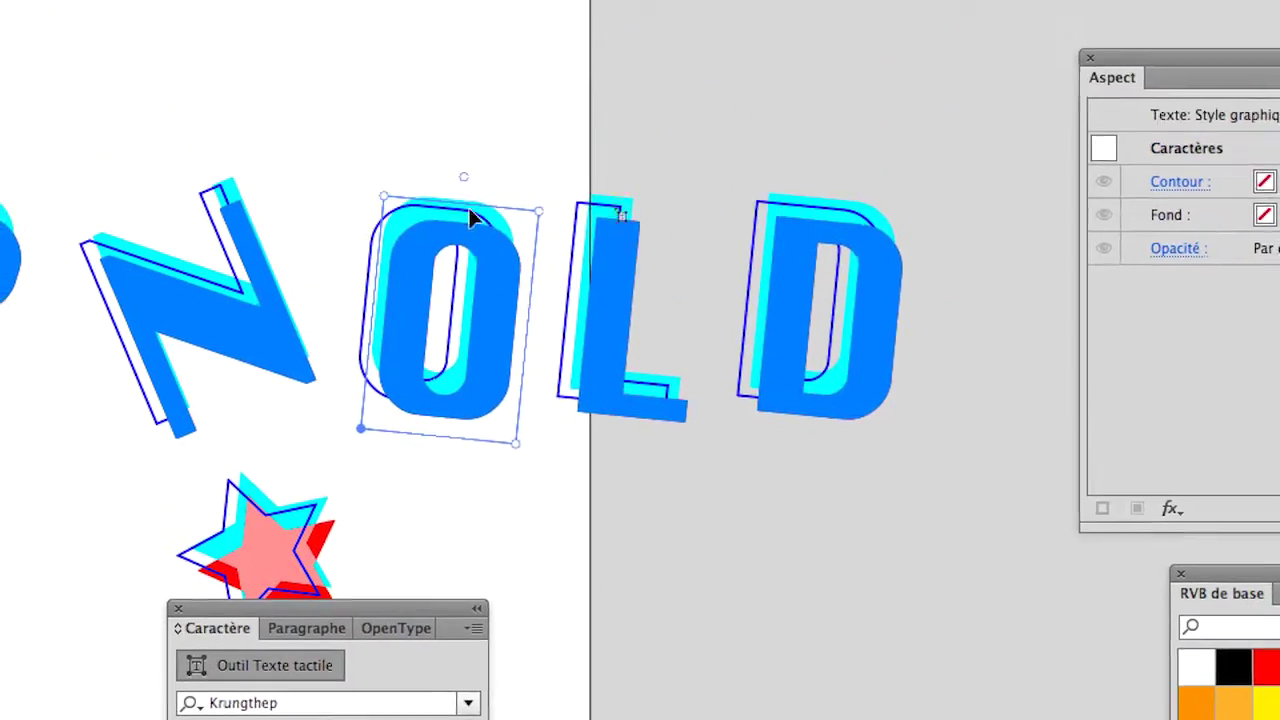
pyautogui.moveTo(540, 208); pyautogui.dragTo(505, 190)
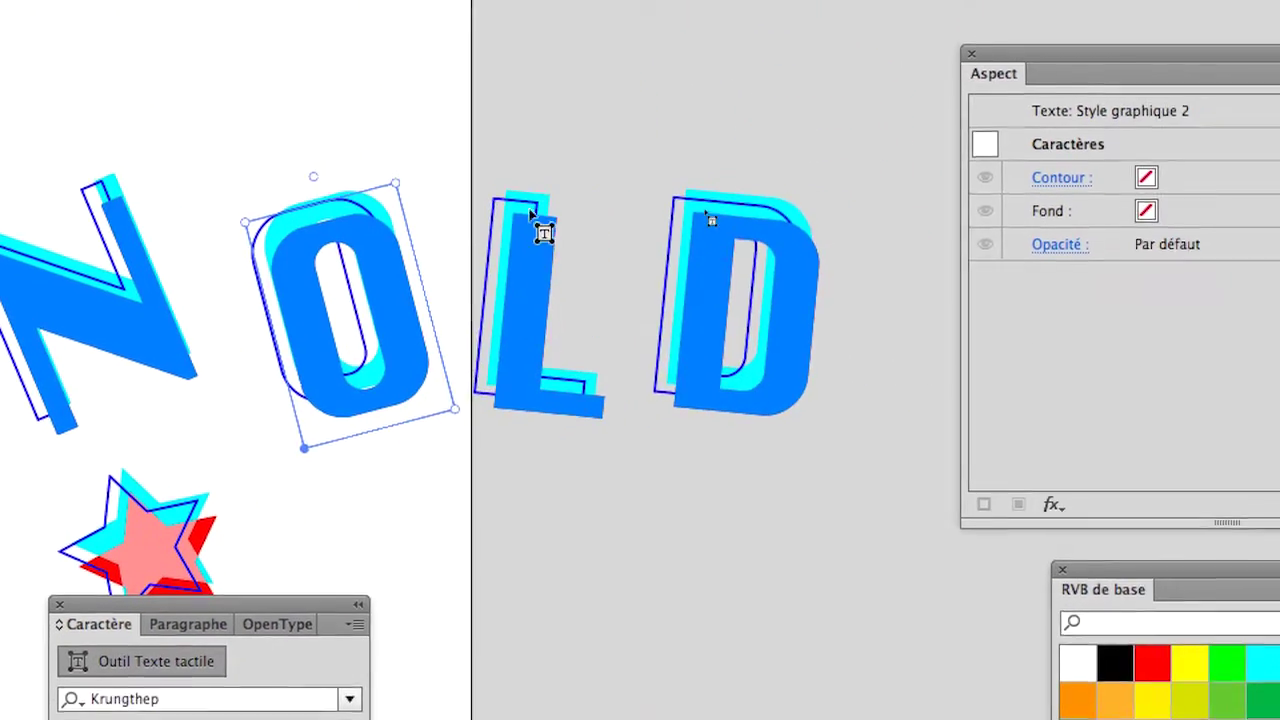
pyautogui.click(531, 212)
pyautogui.moveTo(537, 196); pyautogui.dragTo(536, 193)
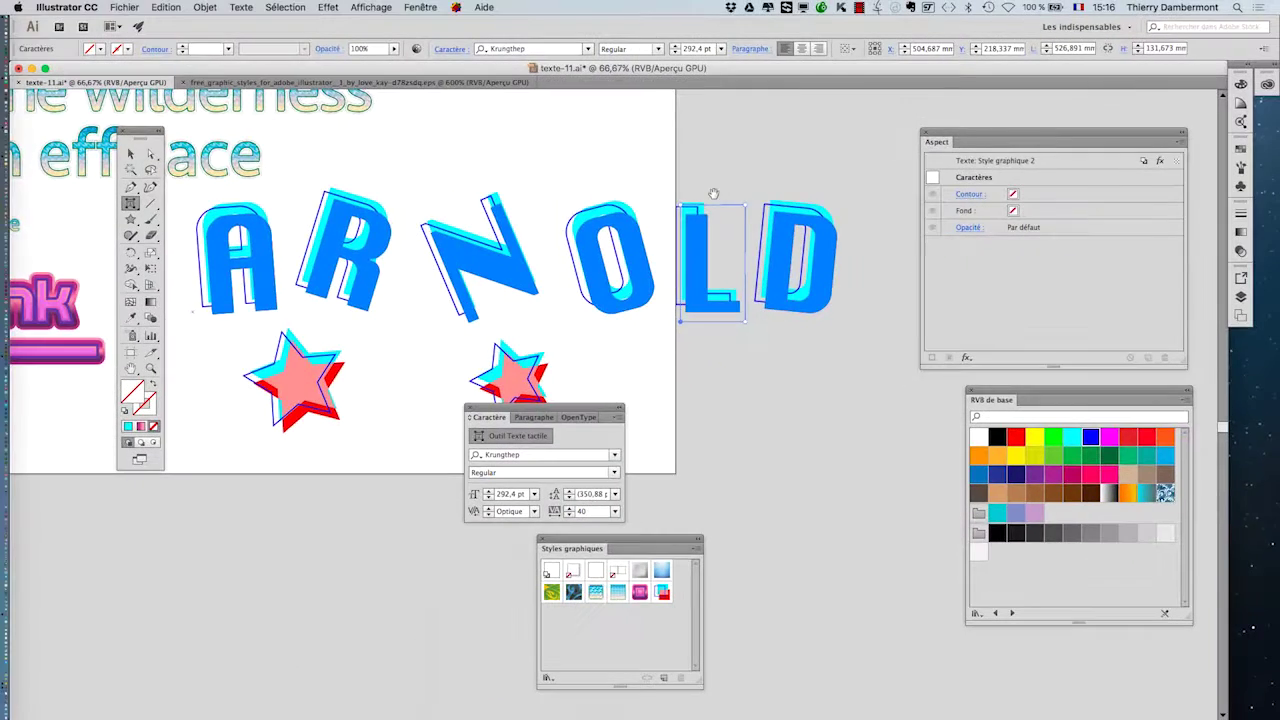
pyautogui.scroll(-1, 717, 205)
pyautogui.press('Escape')
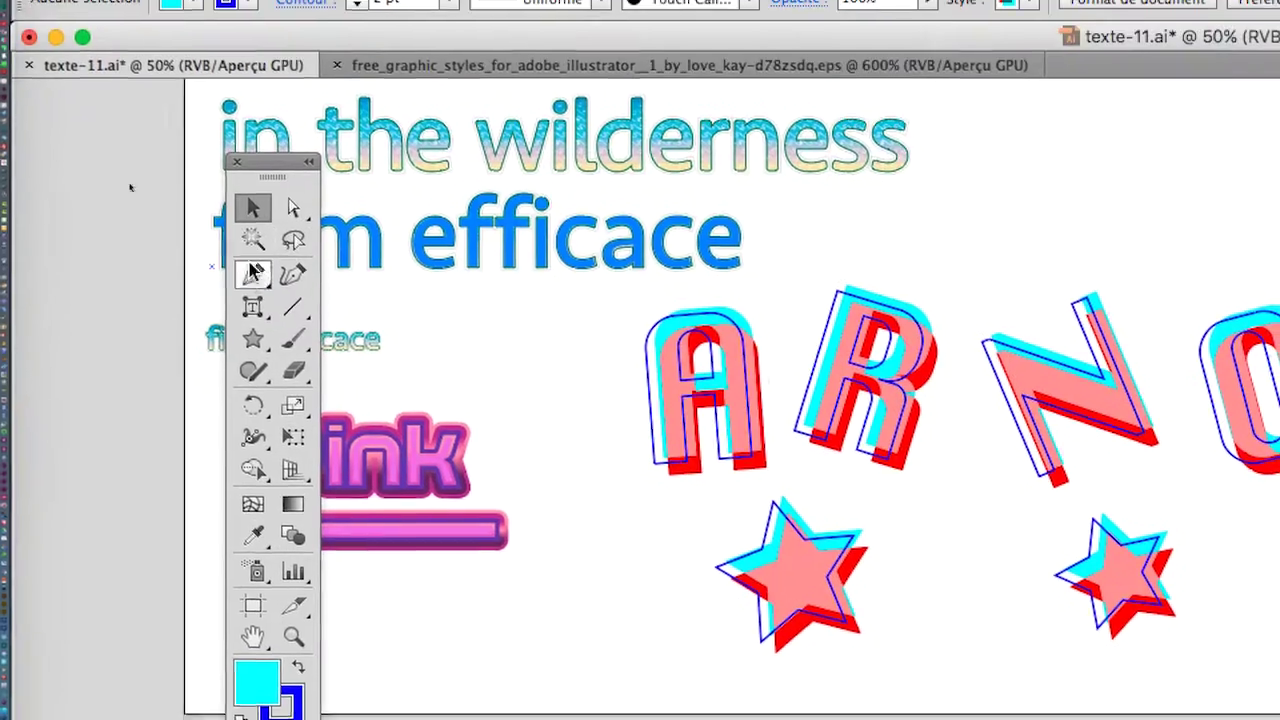
# Step: Choose the horizontal Type Tool and float the type tools group as its own panel
pyautogui.click(250, 278)
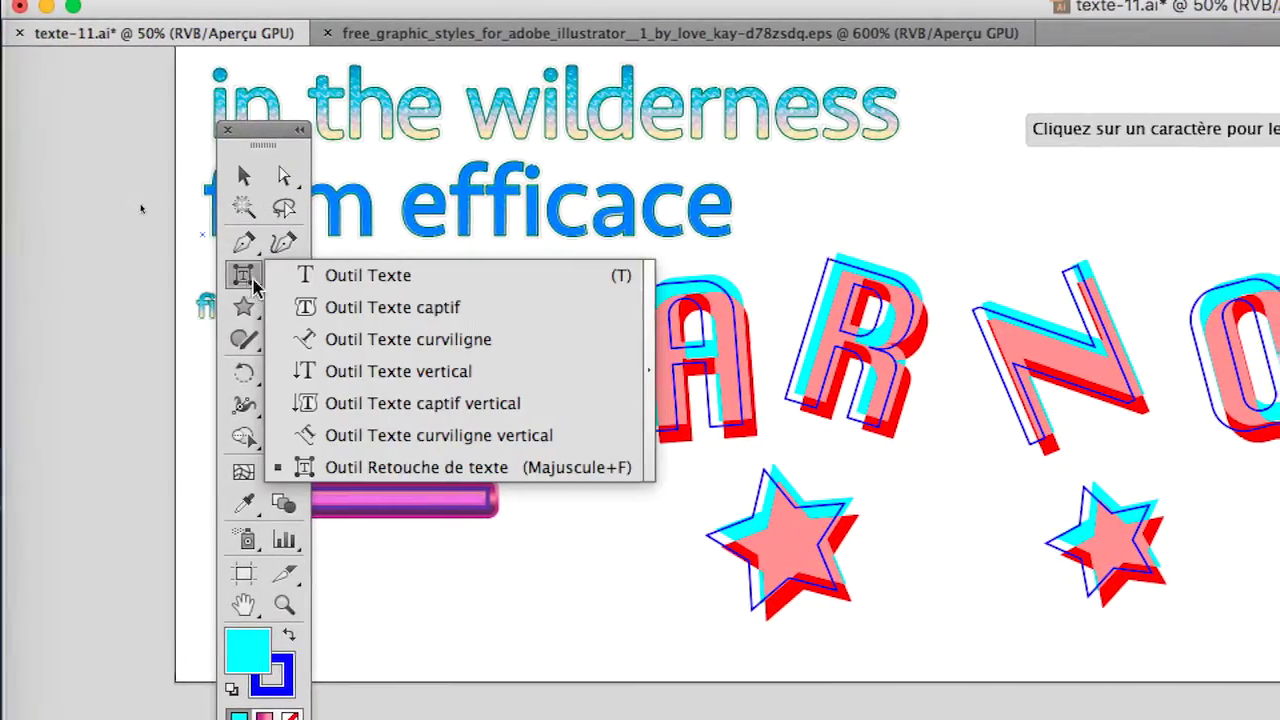
pyautogui.moveTo(253, 285); pyautogui.dragTo(320, 275)
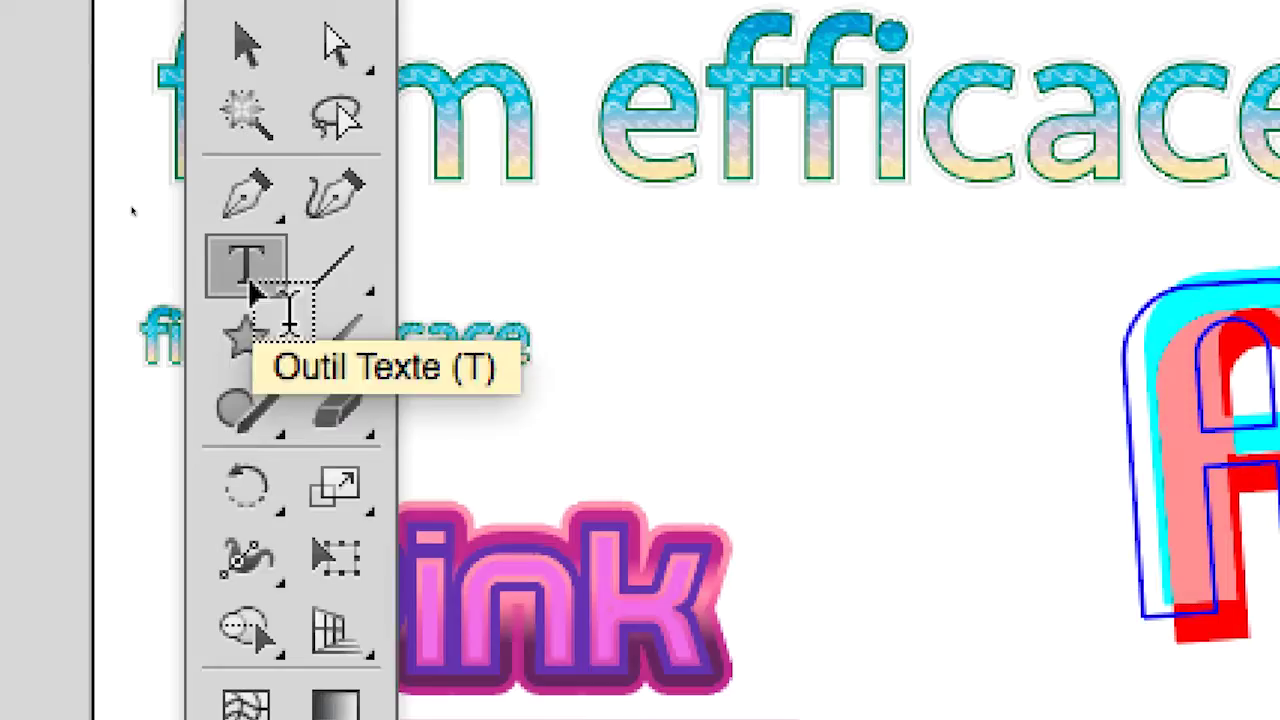
pyautogui.click(250, 285)
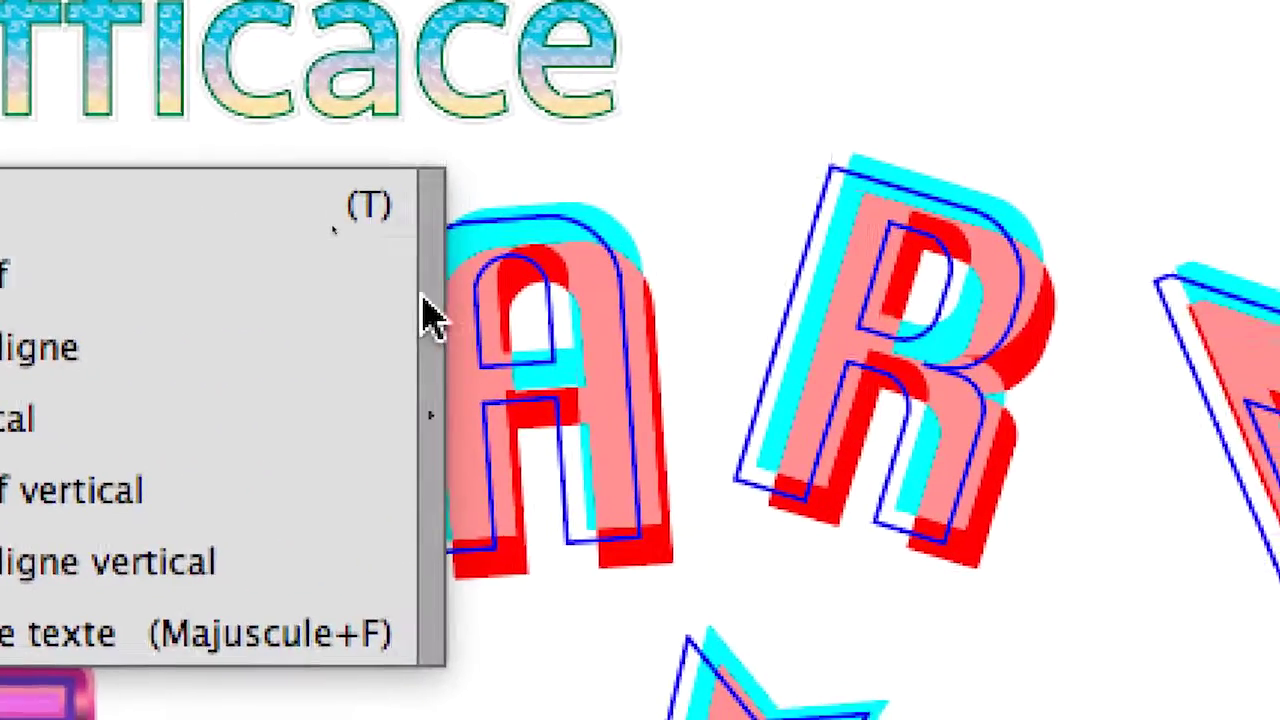
pyautogui.click(425, 318)
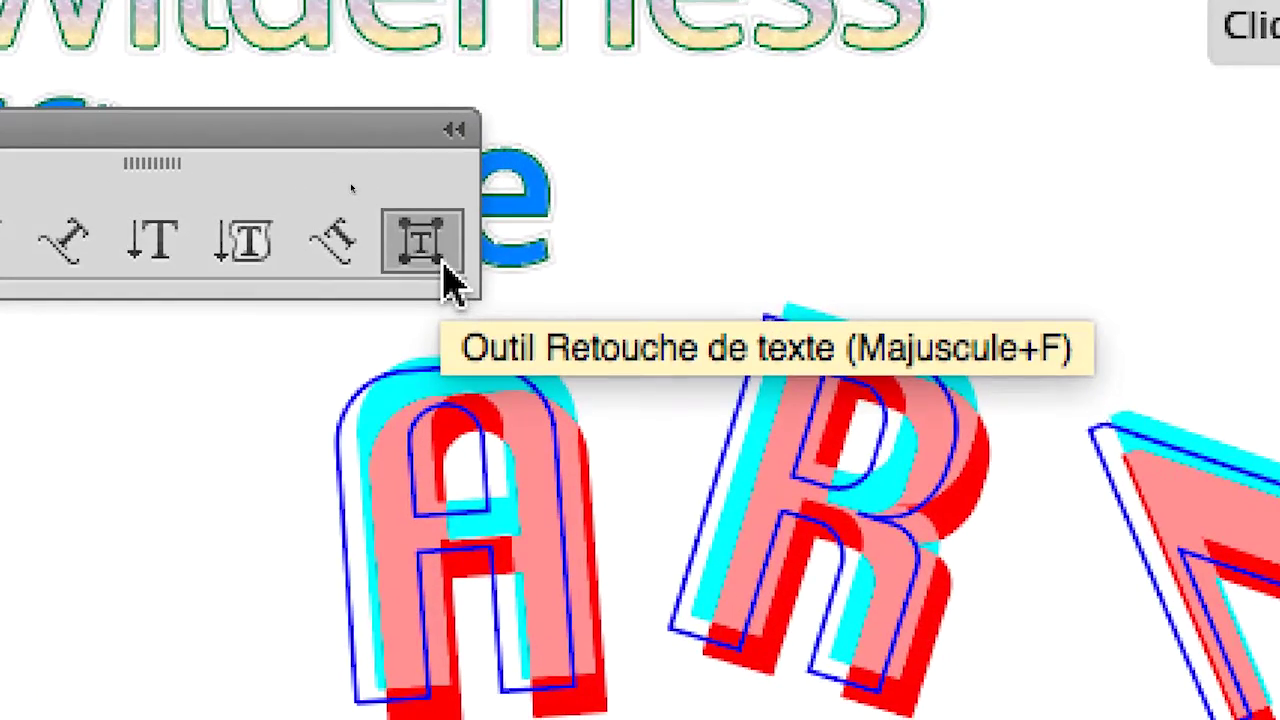
# Step: Tilt the letter A of ARNOLD about 22 degrees
pyautogui.click(444, 266)
pyautogui.click(474, 437)
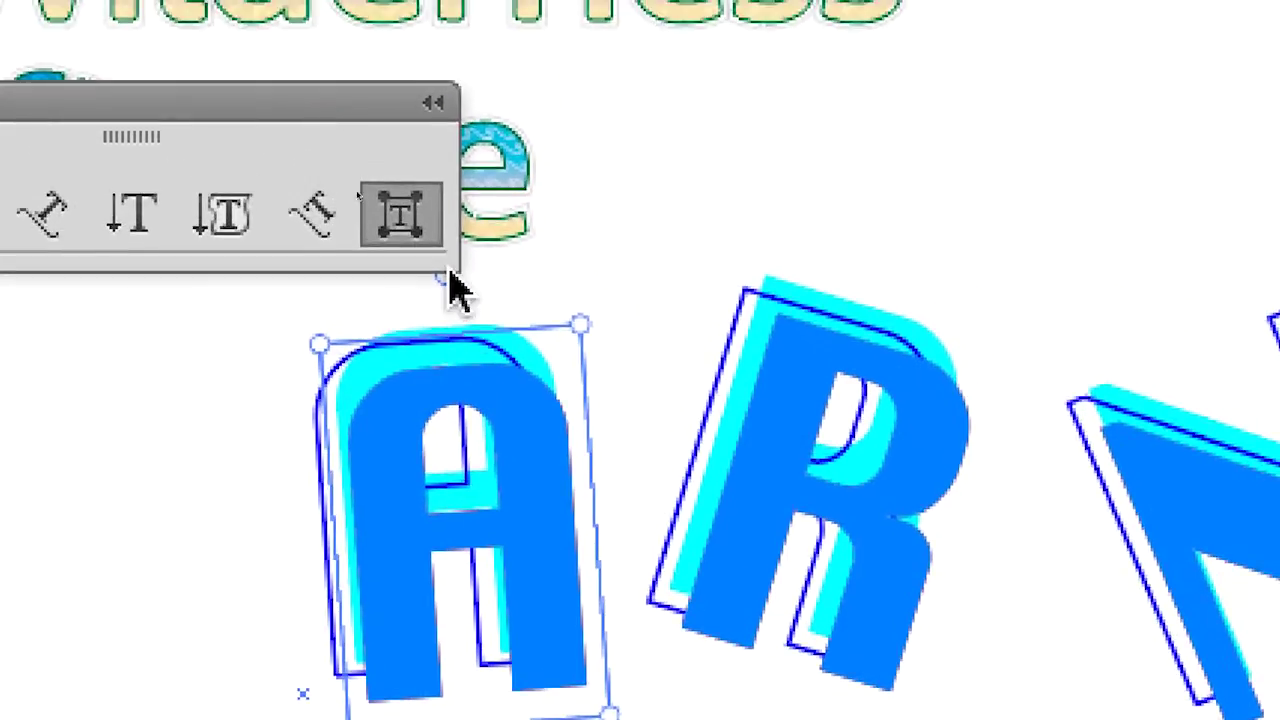
pyautogui.moveTo(447, 278)
pyautogui.mouseDown()
pyautogui.moveTo(436, 280)
pyautogui.moveTo(487, 292)
pyautogui.moveTo(472, 295)
pyautogui.mouseUp()
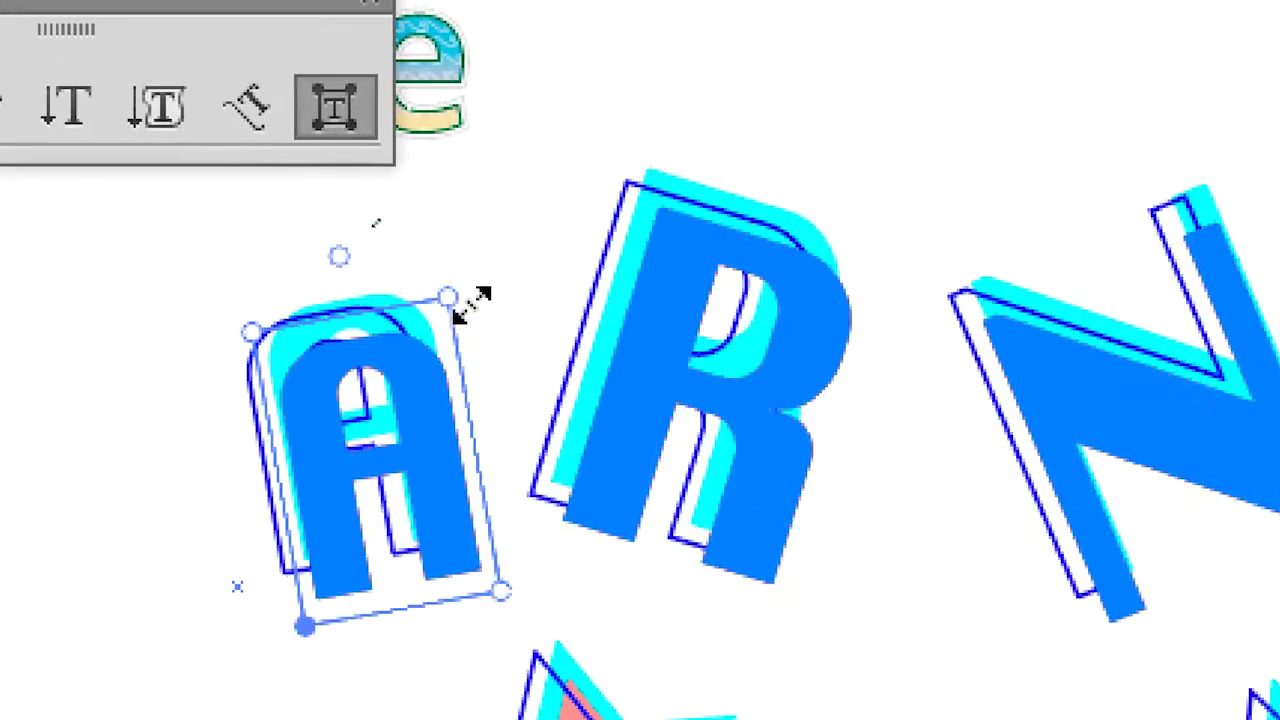
# Step: Stretch the R taller and resize the N and A individually
pyautogui.click(510, 308)
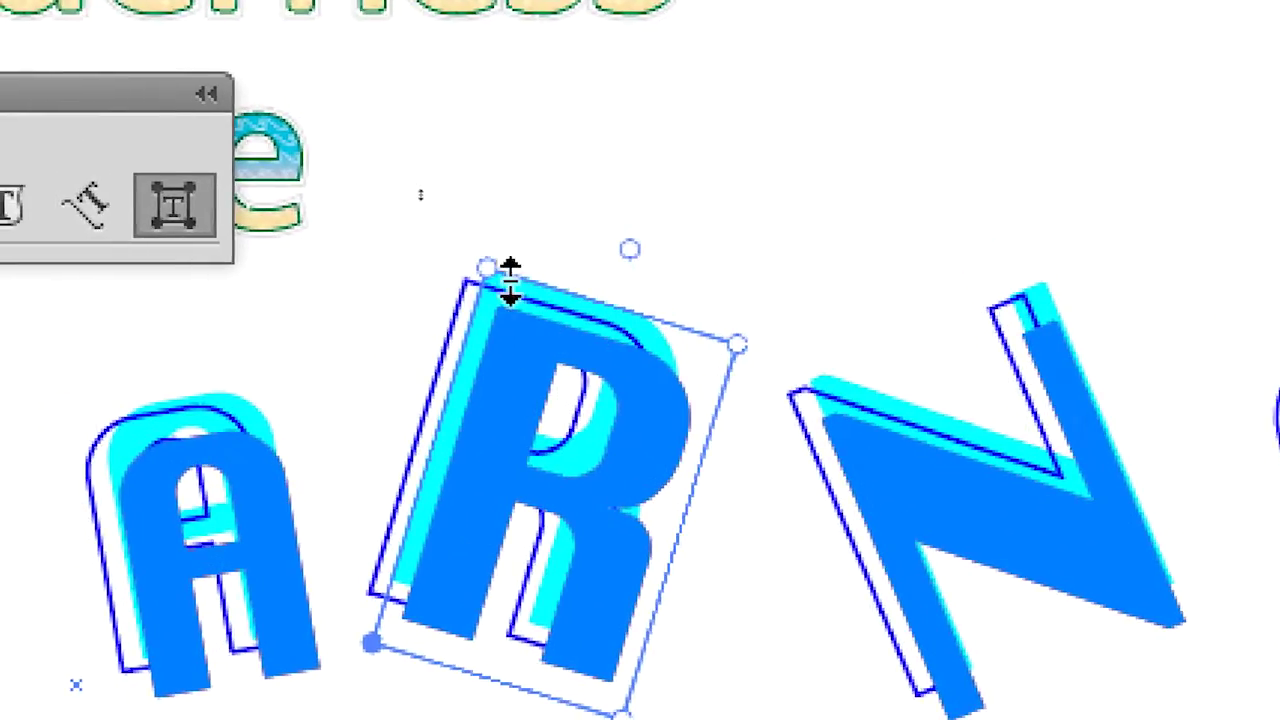
pyautogui.moveTo(507, 278); pyautogui.dragTo(445, 225)
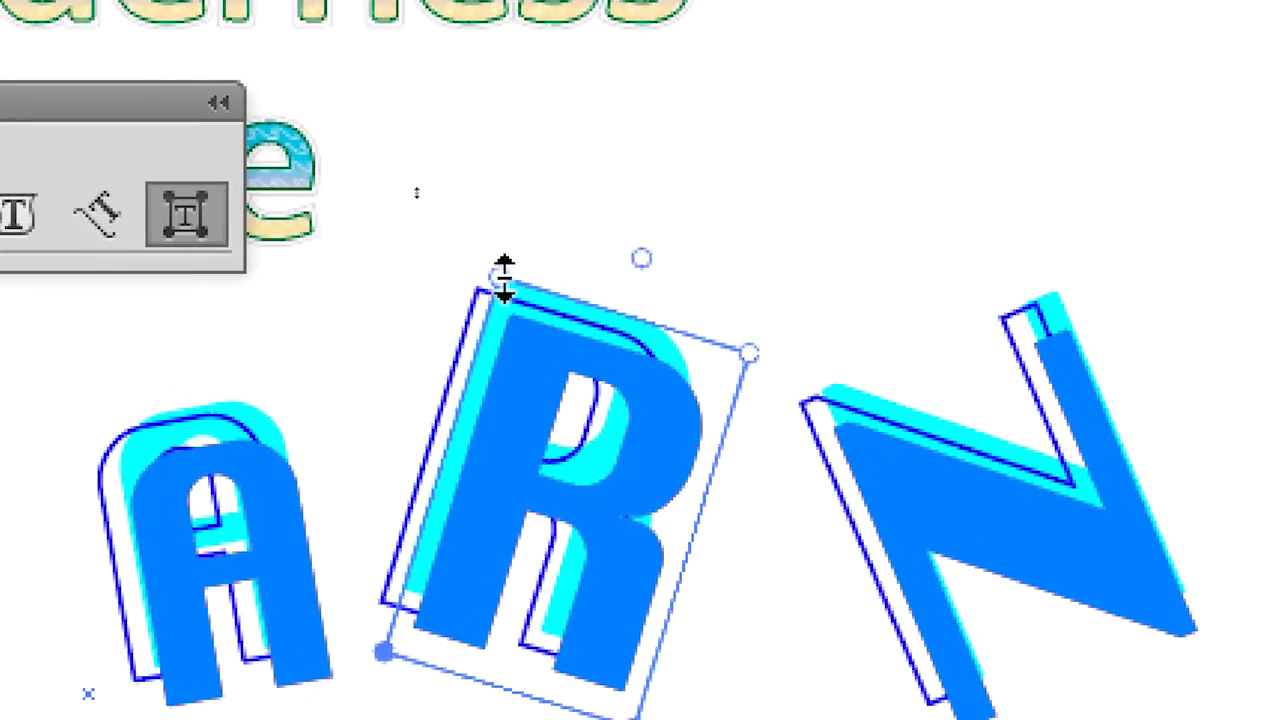
pyautogui.moveTo(502, 285); pyautogui.dragTo(491, 262)
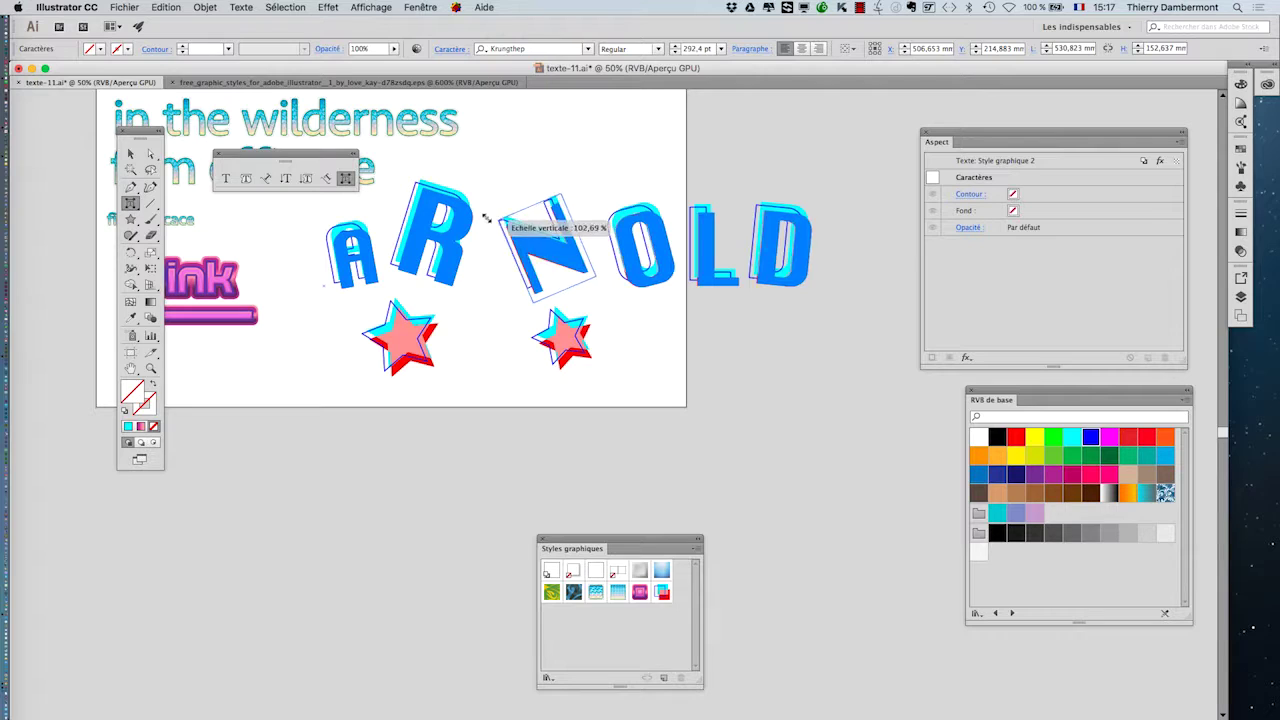
pyautogui.moveTo(474, 210); pyautogui.dragTo(482, 219)
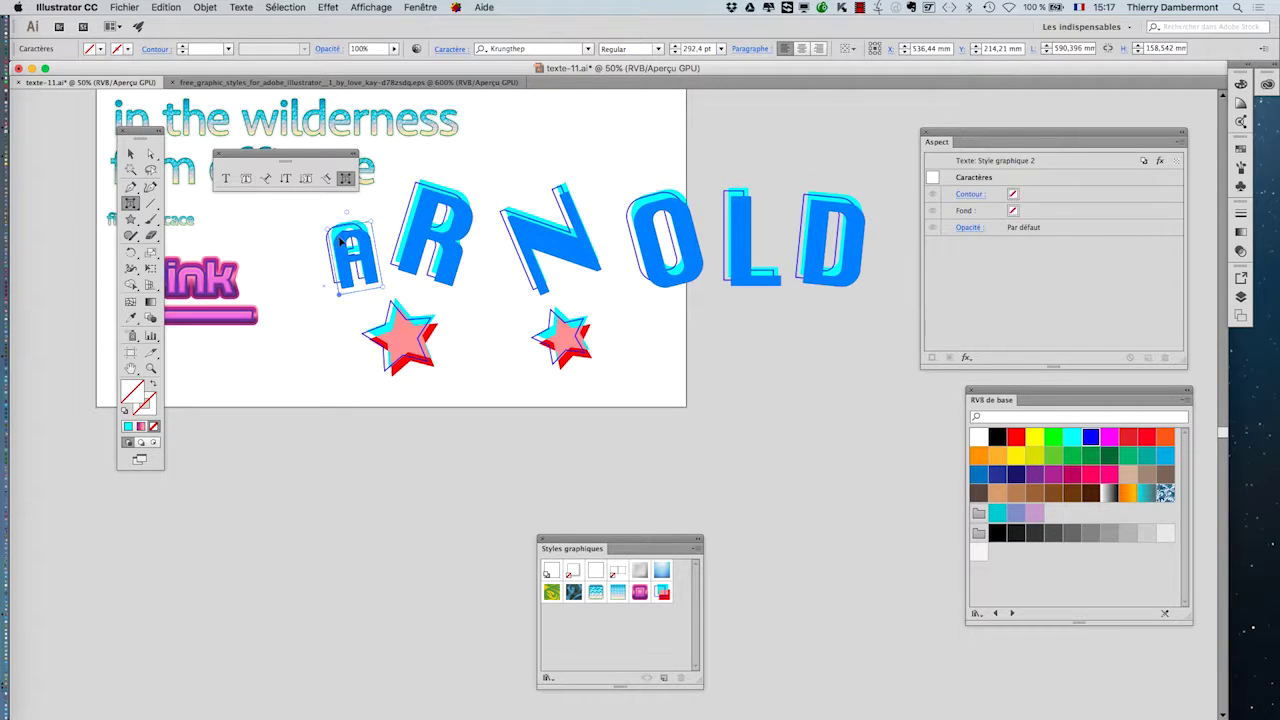
pyautogui.moveTo(384, 202); pyautogui.dragTo(389, 208)
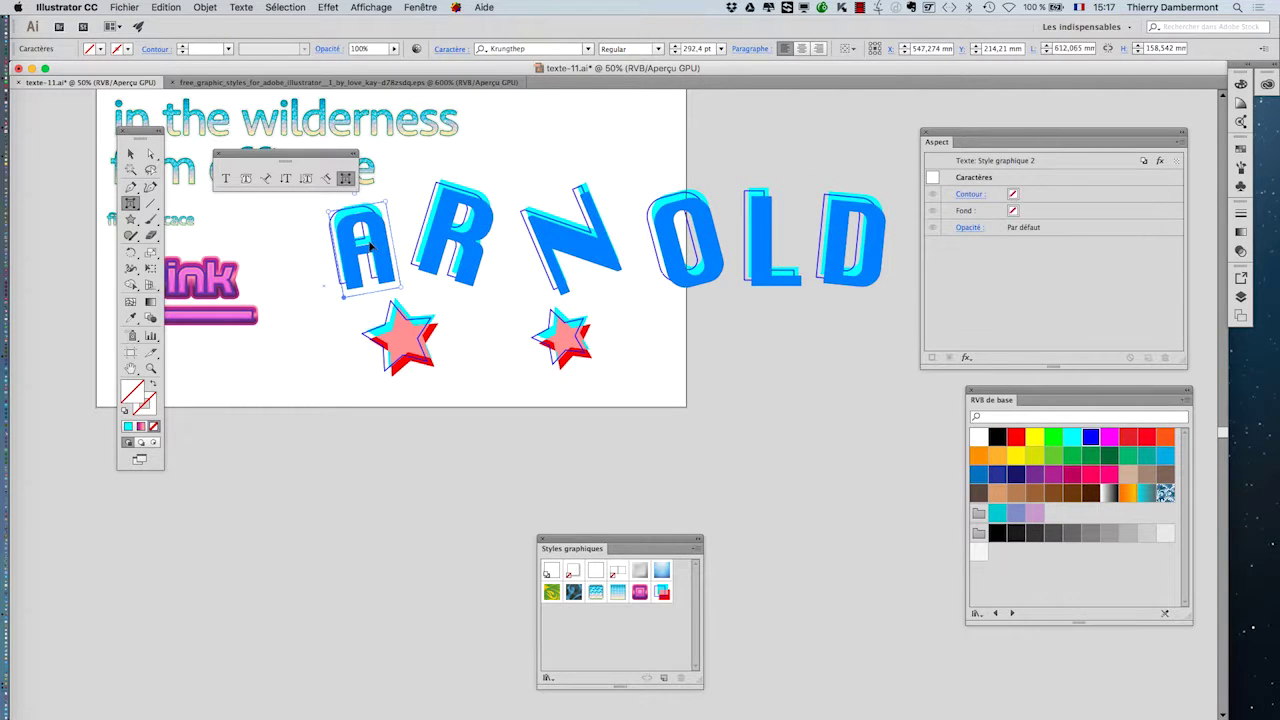
# Step: Scale the whole ARNOLD word down to about 153 pt, just above the stars
pyautogui.press('Escape')
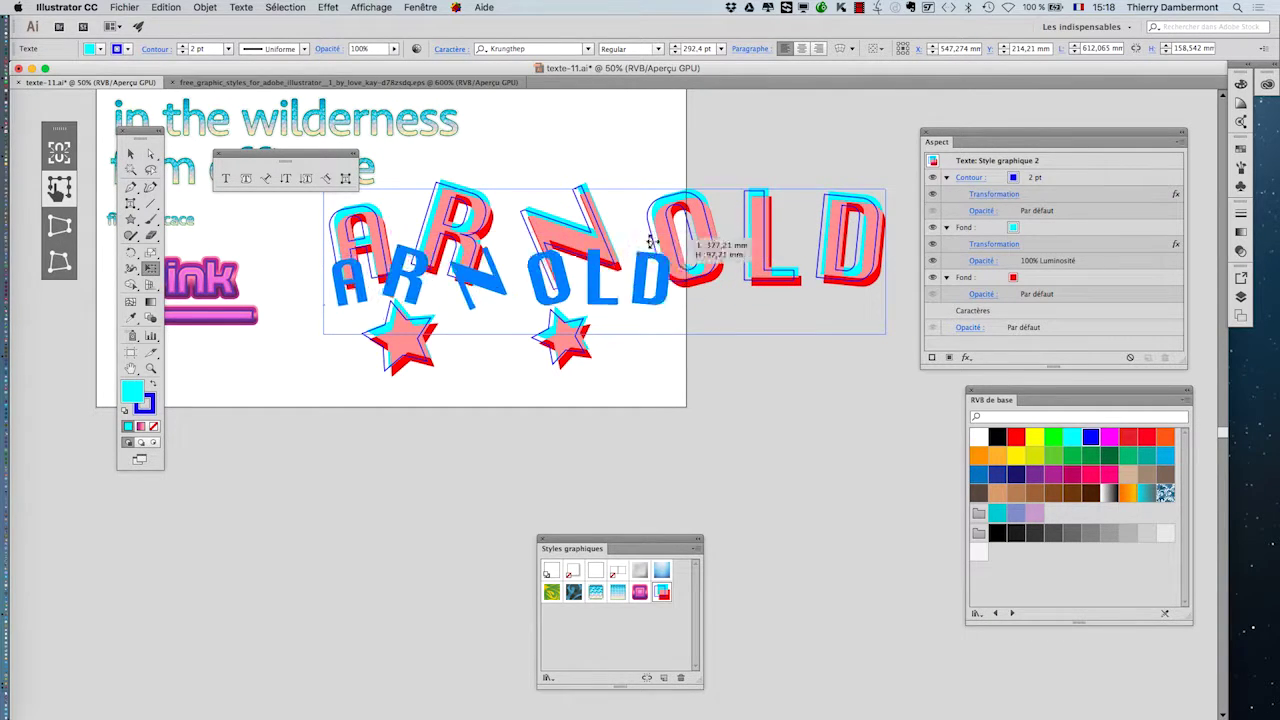
pyautogui.moveTo(622, 245); pyautogui.dragTo(621, 246)
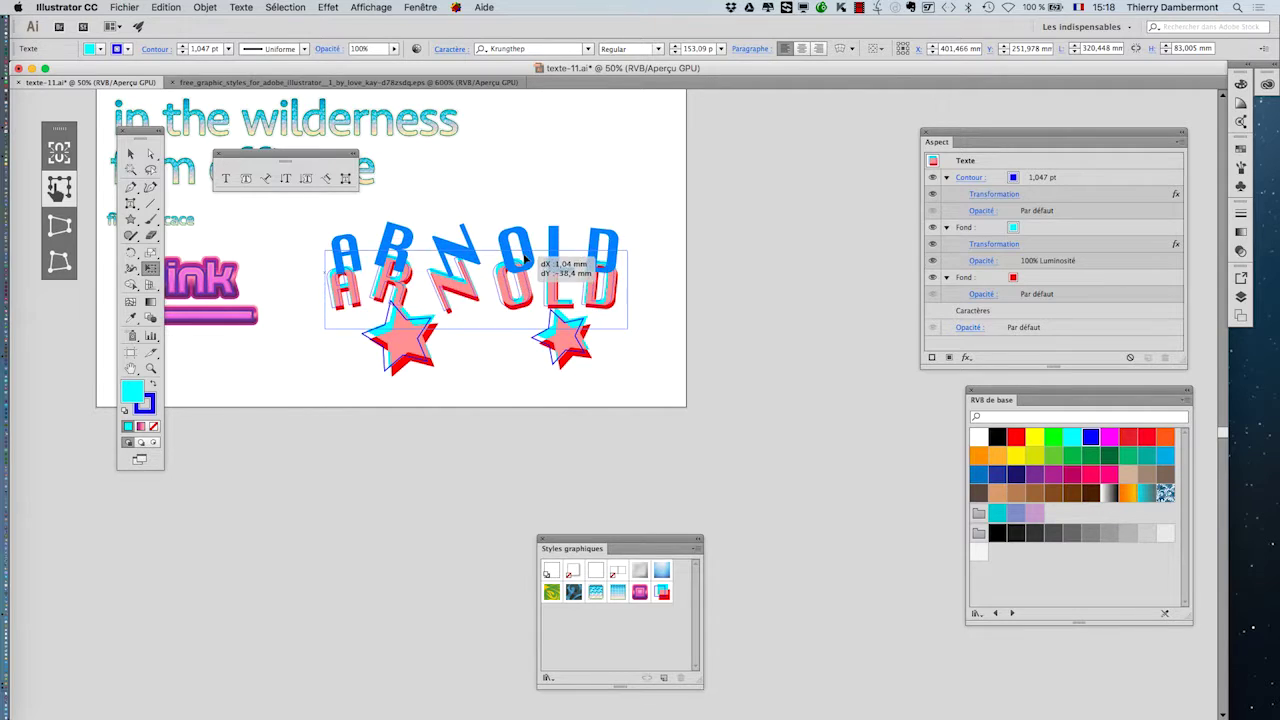
pyautogui.scroll(1, 498, 250)
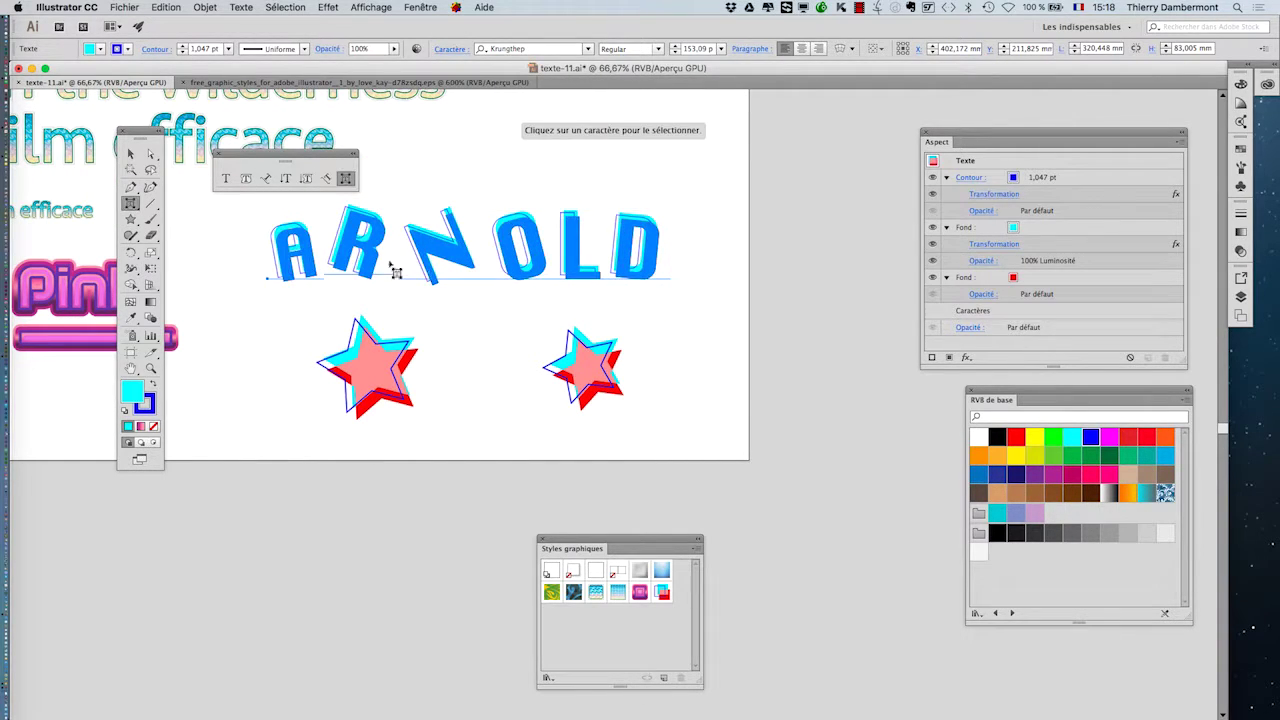
# Step: Tilt the N of ARNOLD a few degrees, then switch to the Vertical Type tool
pyautogui.click(440, 265)
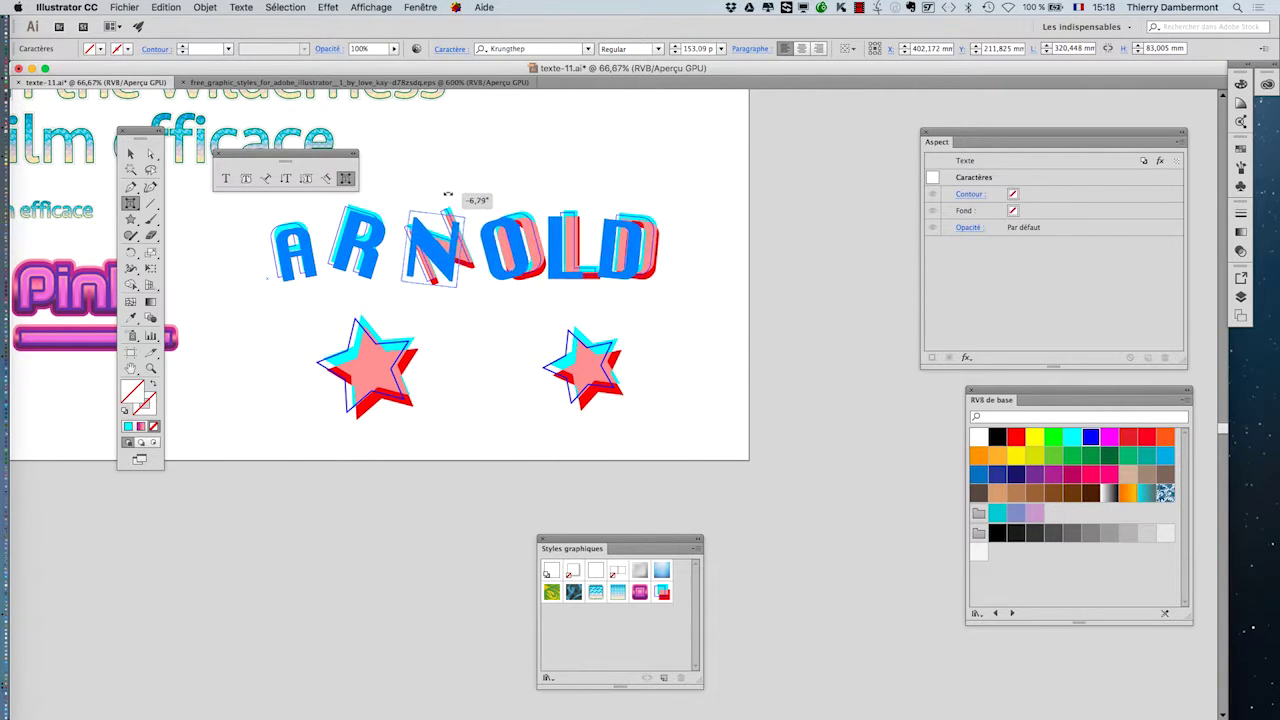
pyautogui.moveTo(456, 195); pyautogui.dragTo(444, 200)
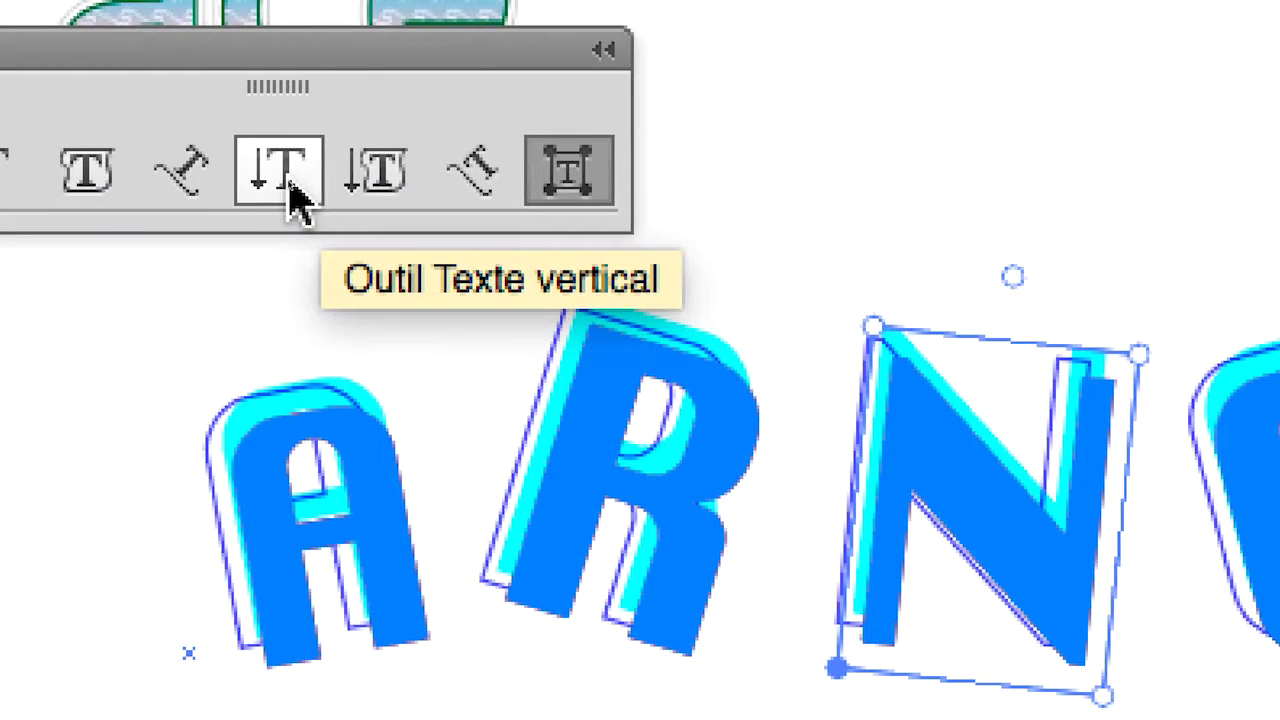
pyautogui.click(290, 185)
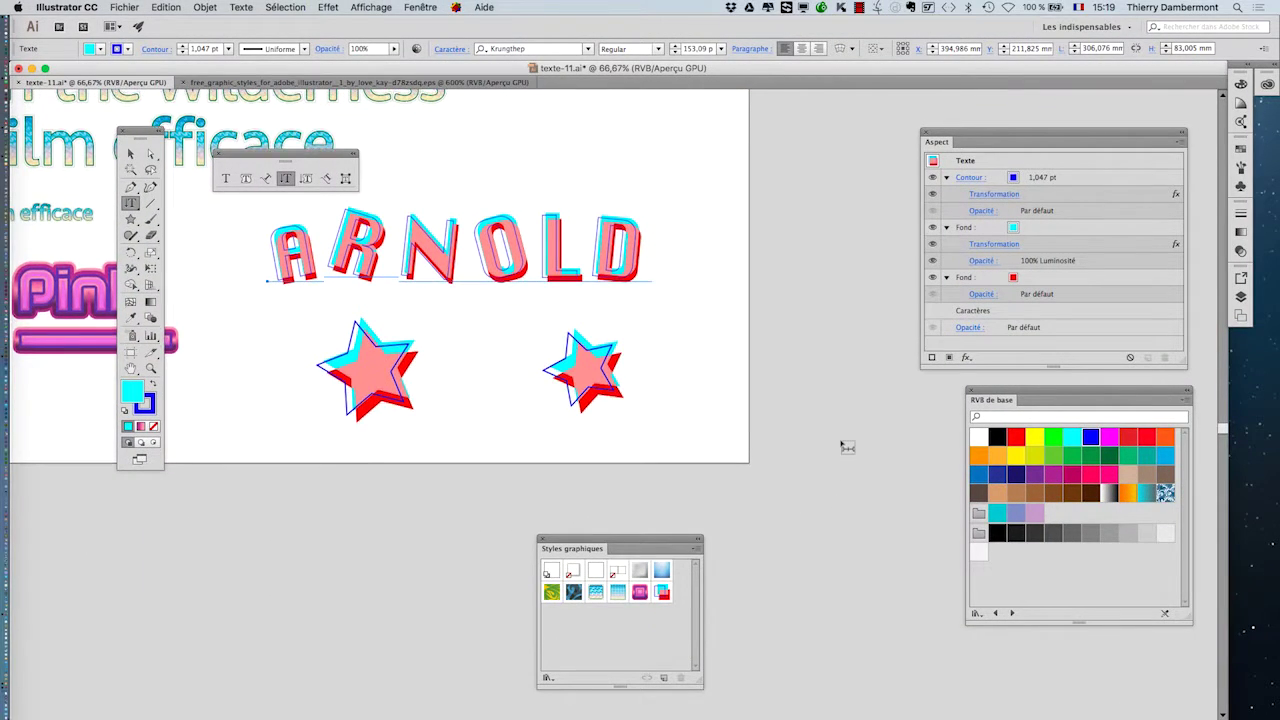
# Step: Type RESTAURANT as black vertical text on the artboard and deselect it
pyautogui.scroll(5, 845, 446)
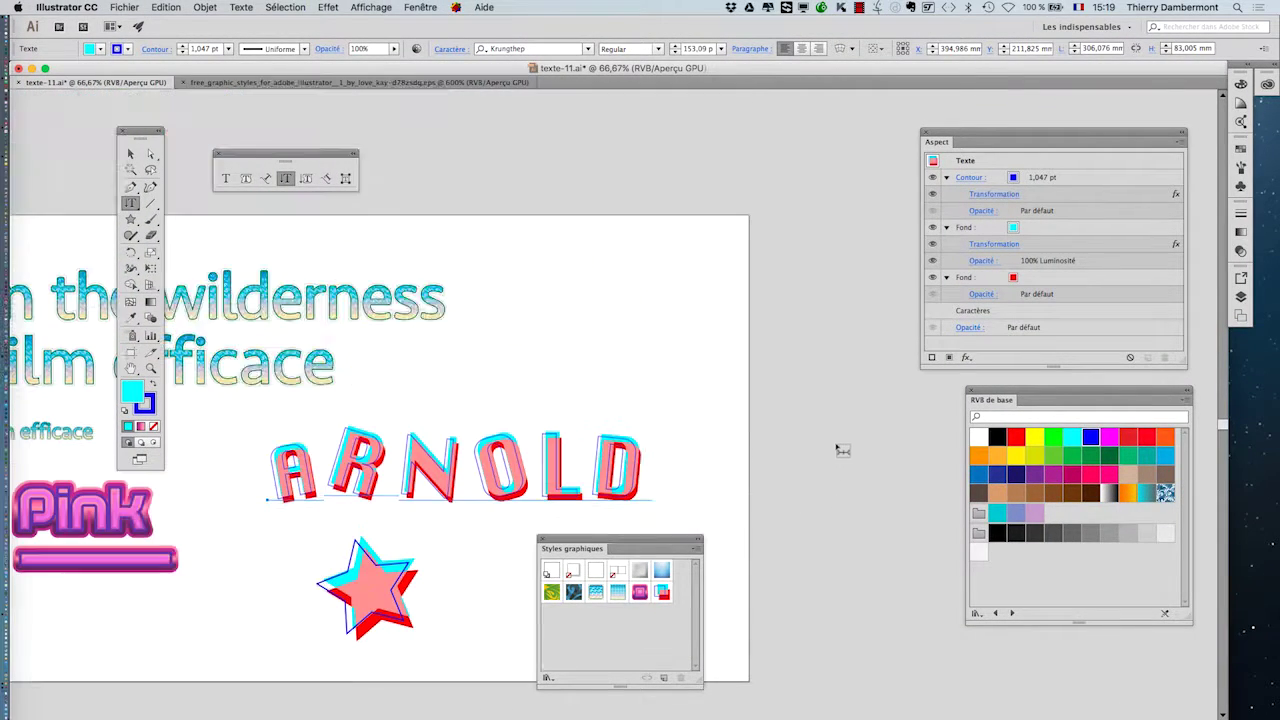
pyautogui.click(709, 282)
pyautogui.hotkey('ctrl', '+')
pyautogui.hotkey('ctrl', '+')
pyautogui.hotkey('ctrl', '+')
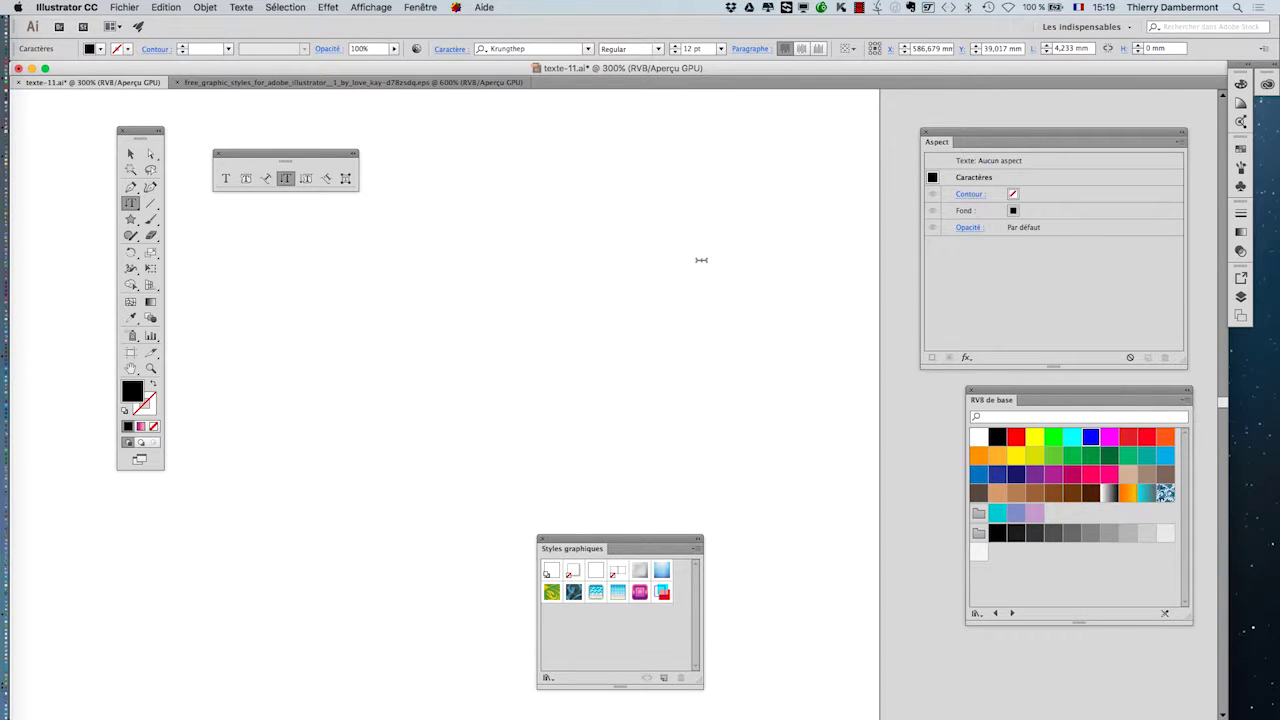
pyautogui.write('R')
pyautogui.write('ESTAURANT')
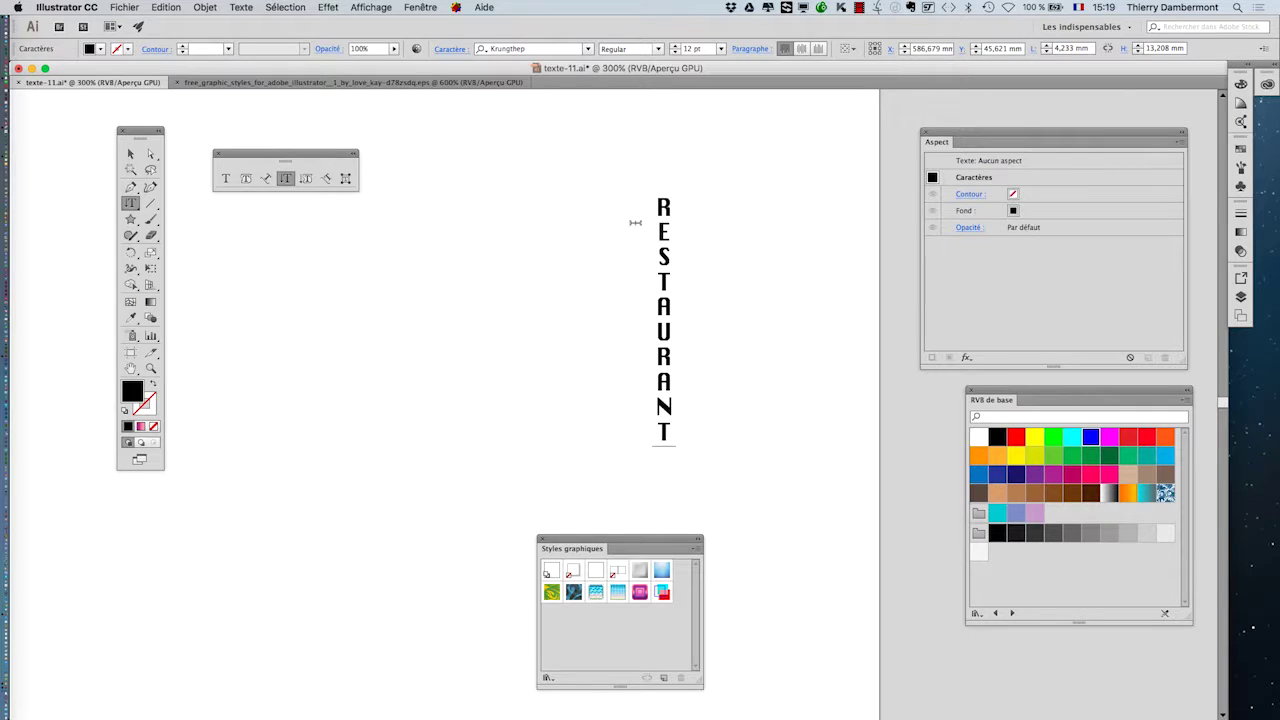
pyautogui.click(130, 153)
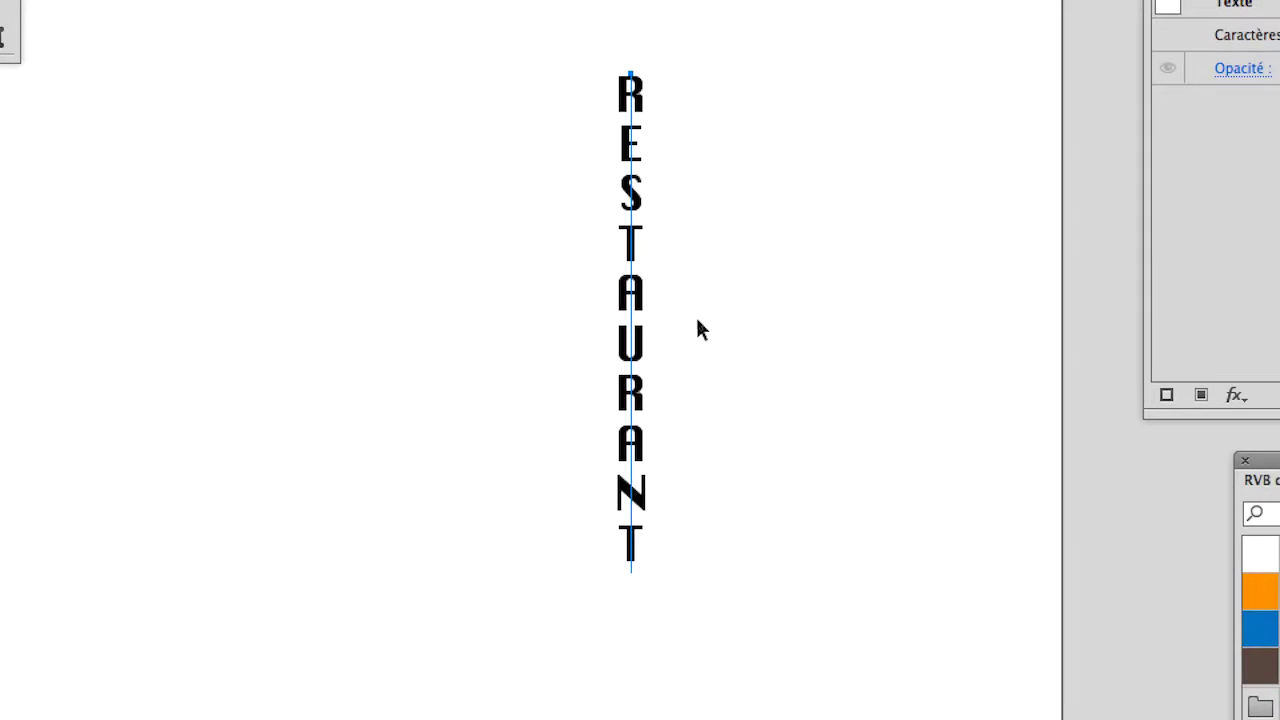
pyautogui.click(698, 321)
pyautogui.click(637, 342)
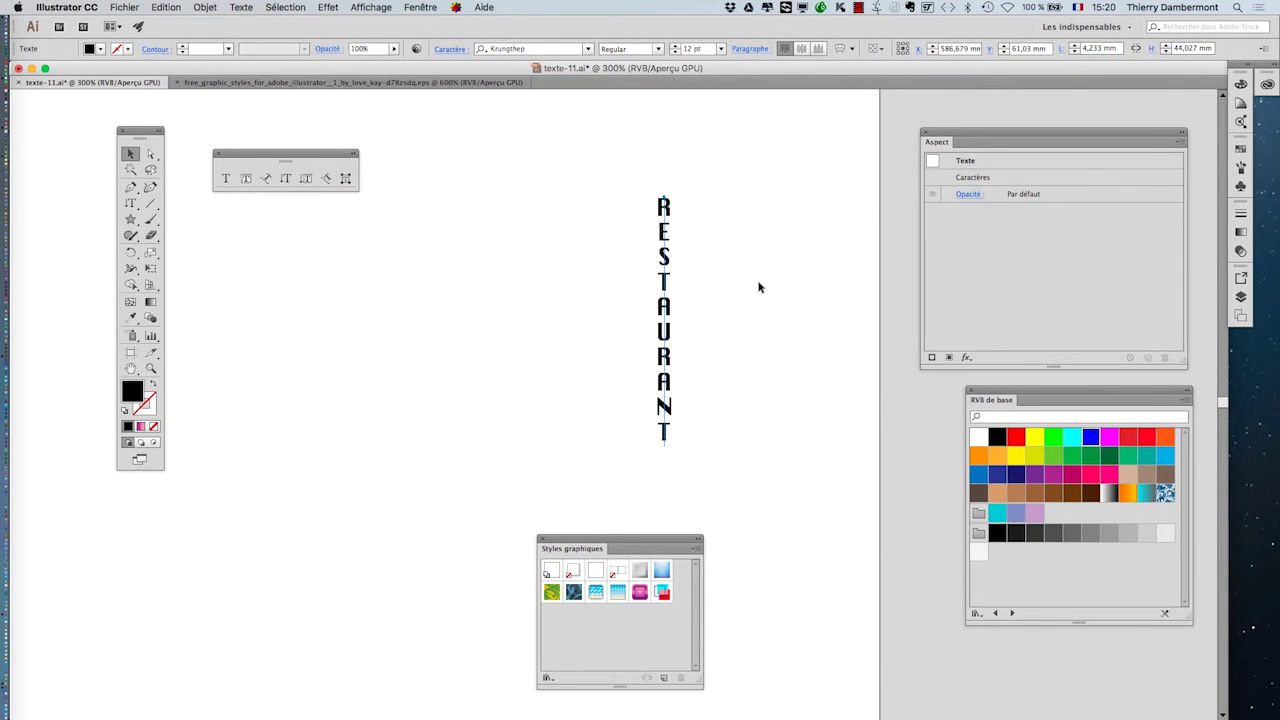
pyautogui.click(758, 287)
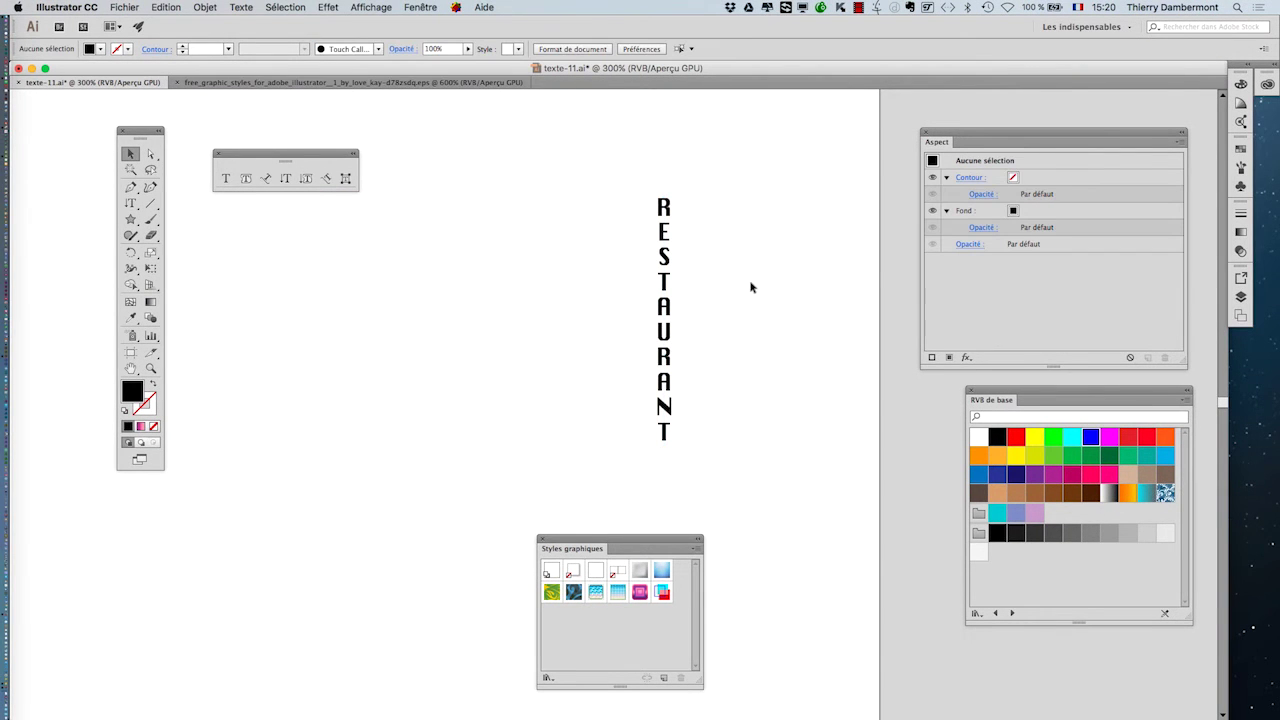